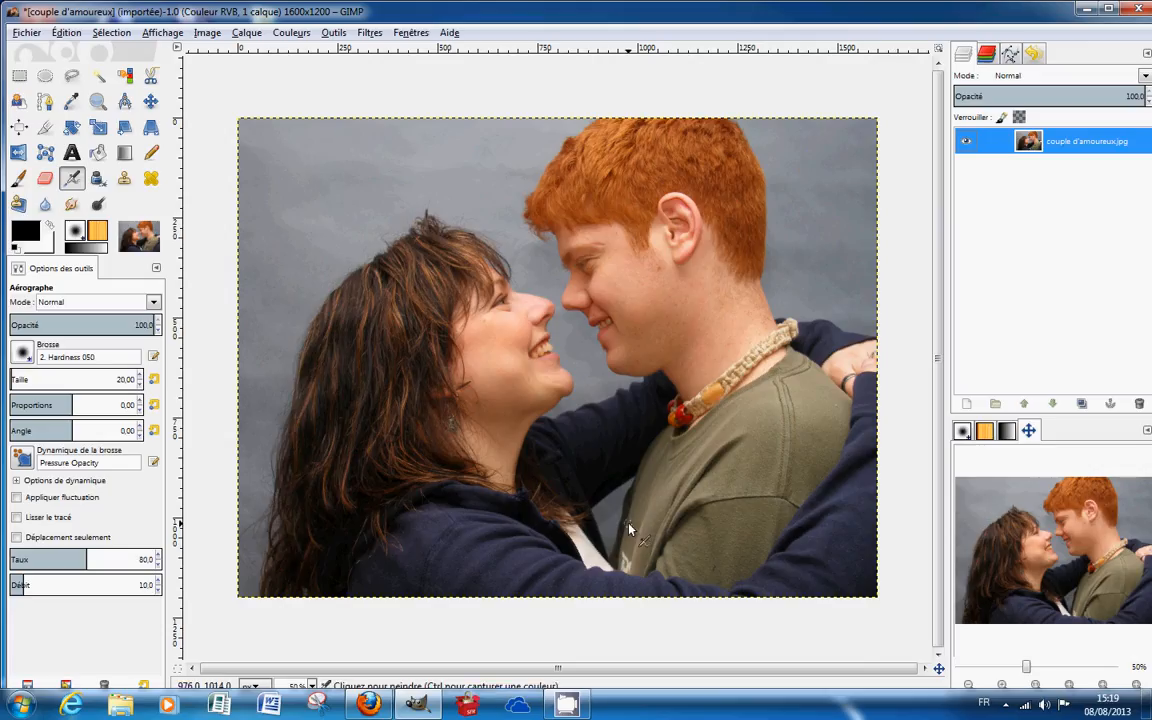
# Step: Open coeur.jpg from the "photo en forme de coeur" folder as a new layer above the couple photo
pyautogui.click(27, 32)
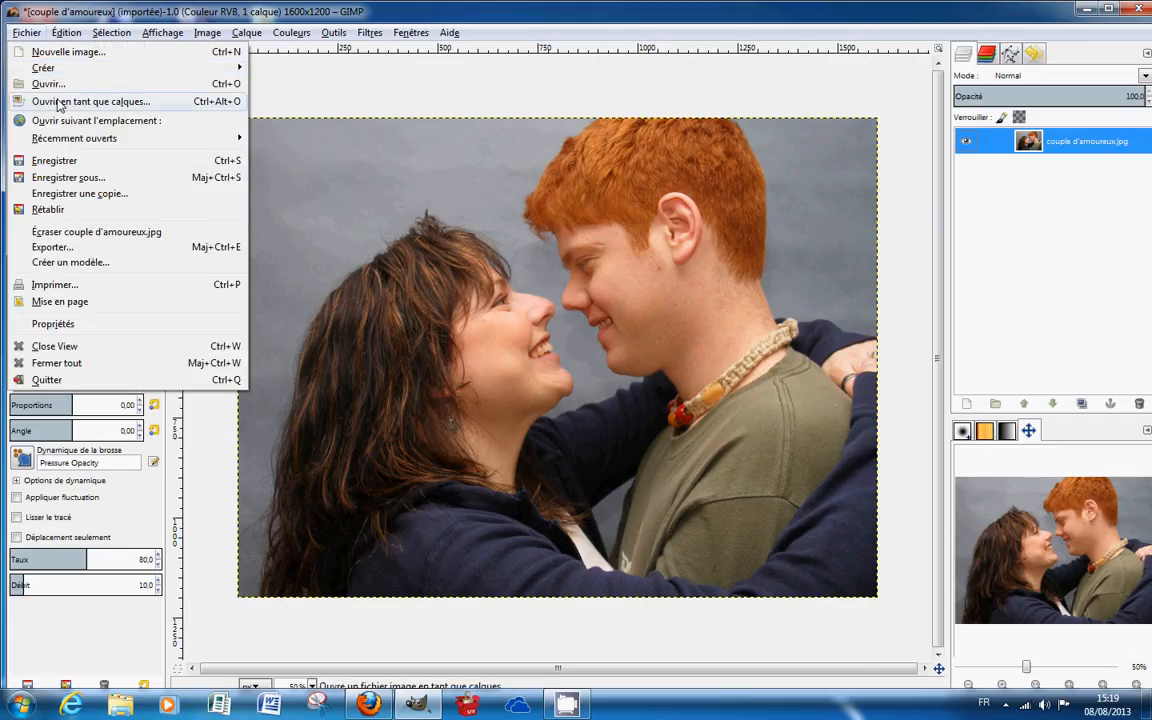
pyautogui.click(50, 85)
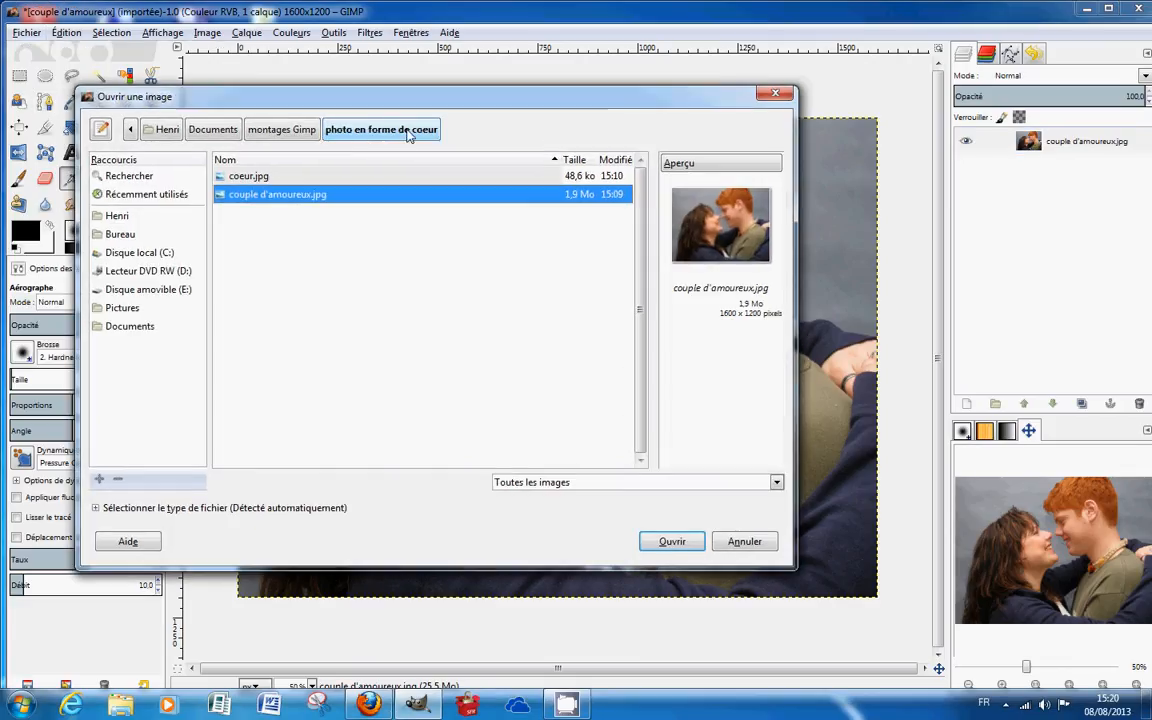
pyautogui.click(250, 177)
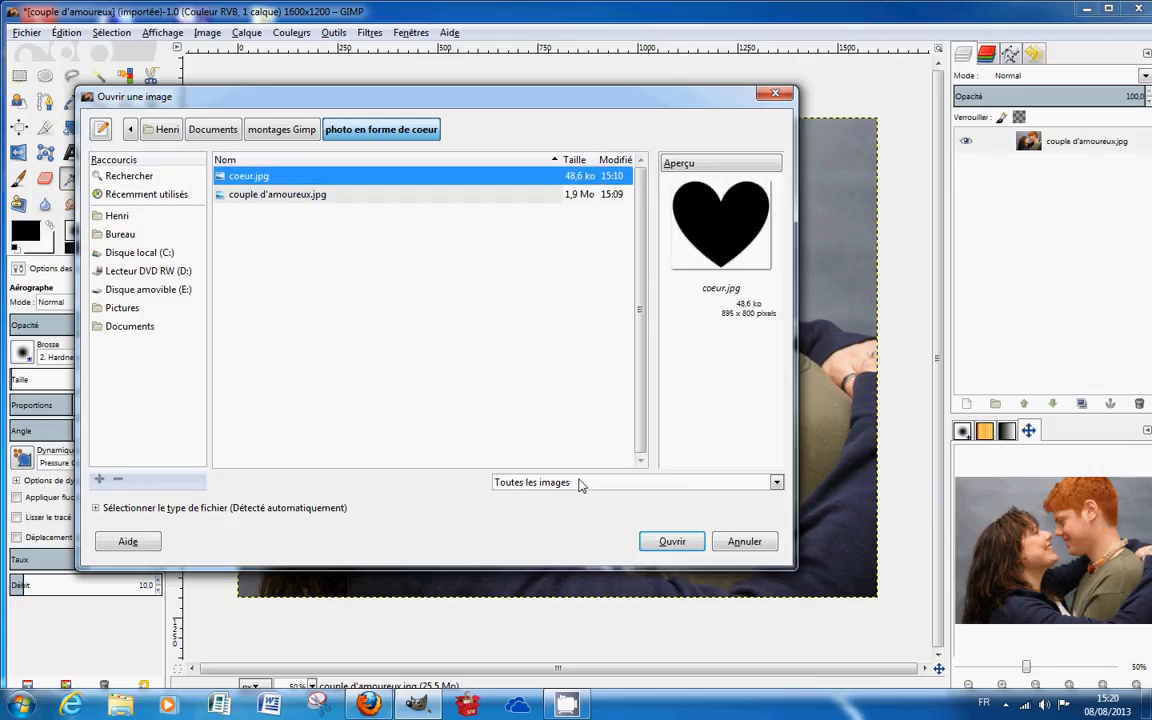
pyautogui.click(678, 545)
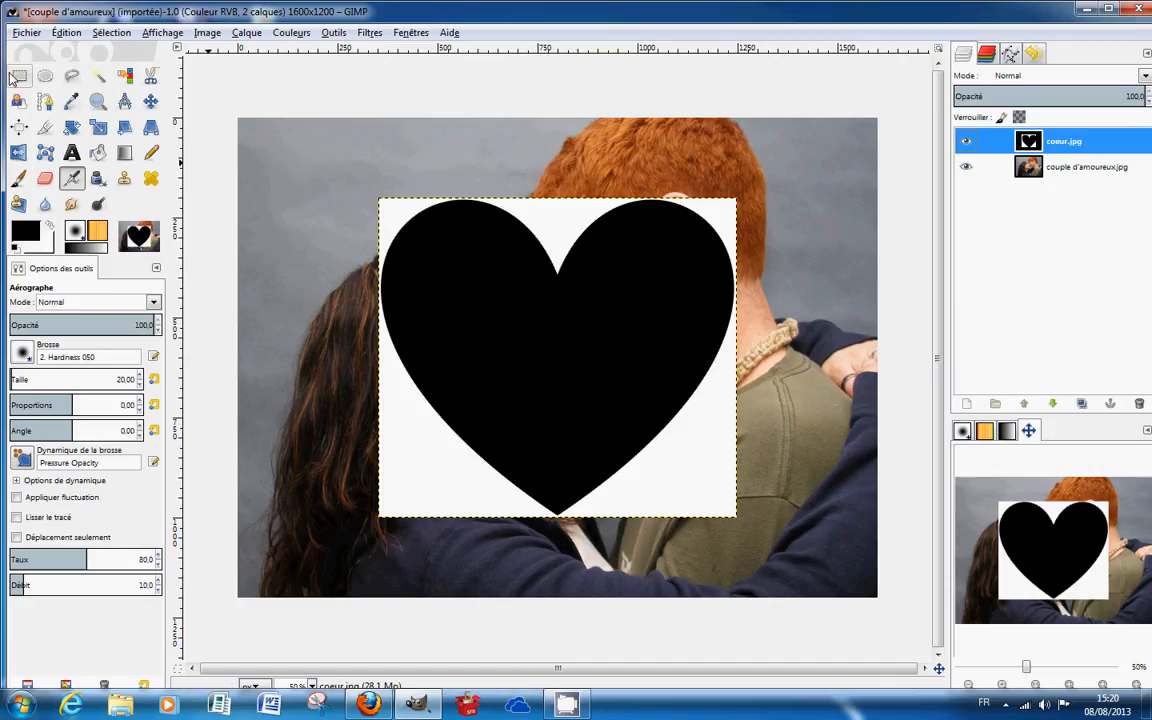
# Step: Scale the heart layer with its aspect ratio kept to about 1336 x 1194 px, spanning the full height of the photo
pyautogui.click(98, 127)
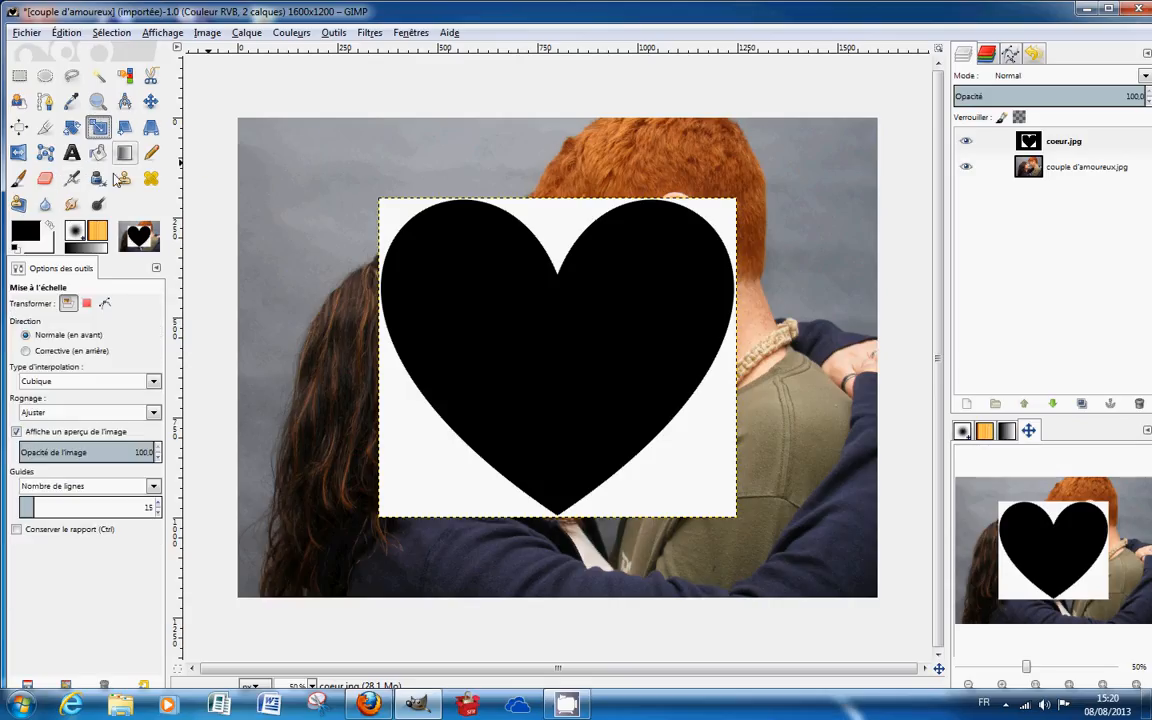
pyautogui.click(17, 531)
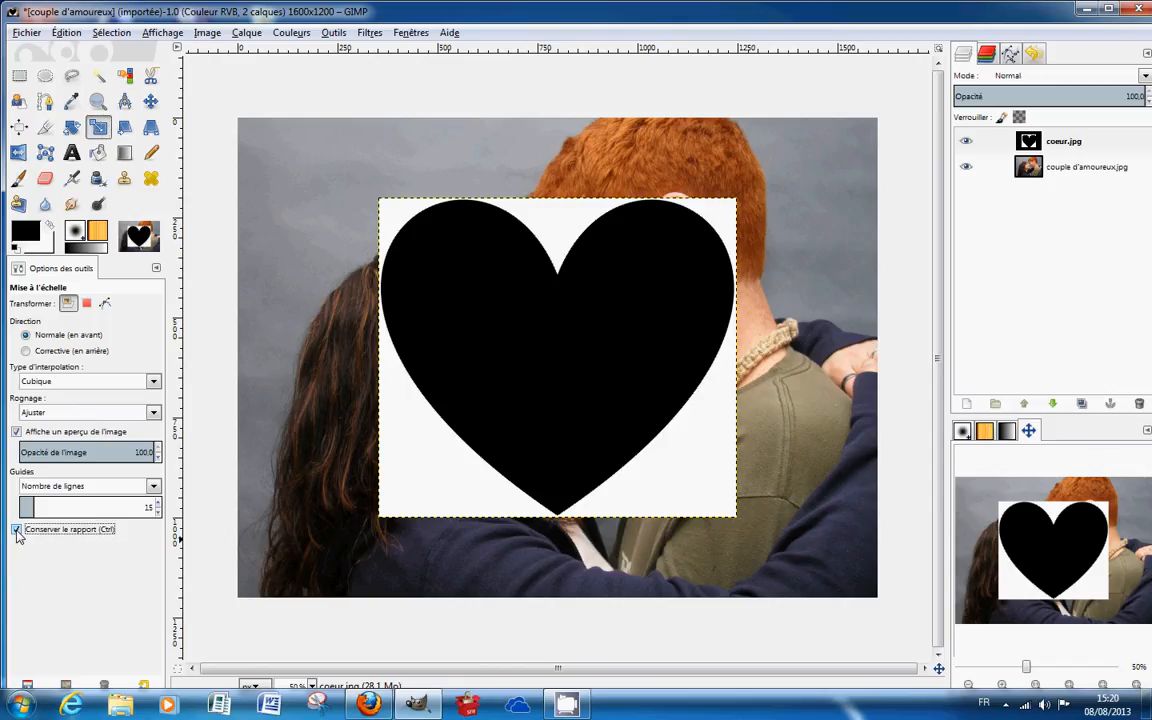
pyautogui.click(564, 373)
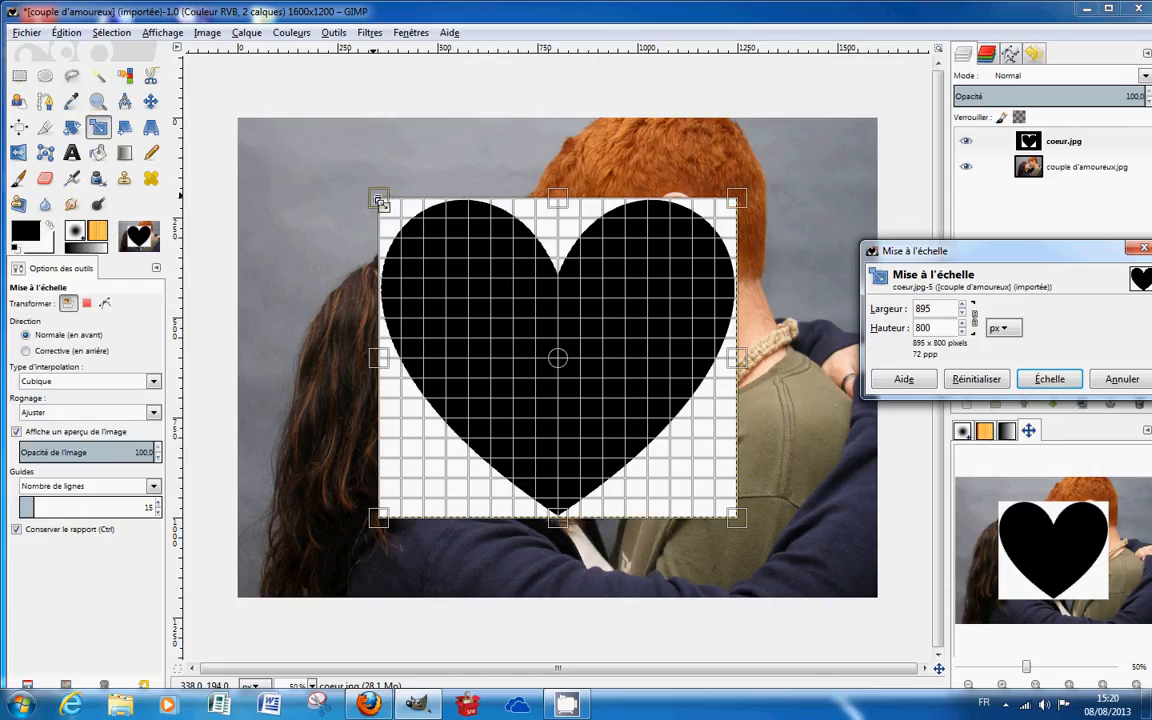
pyautogui.moveTo(380, 200); pyautogui.dragTo(290, 119)
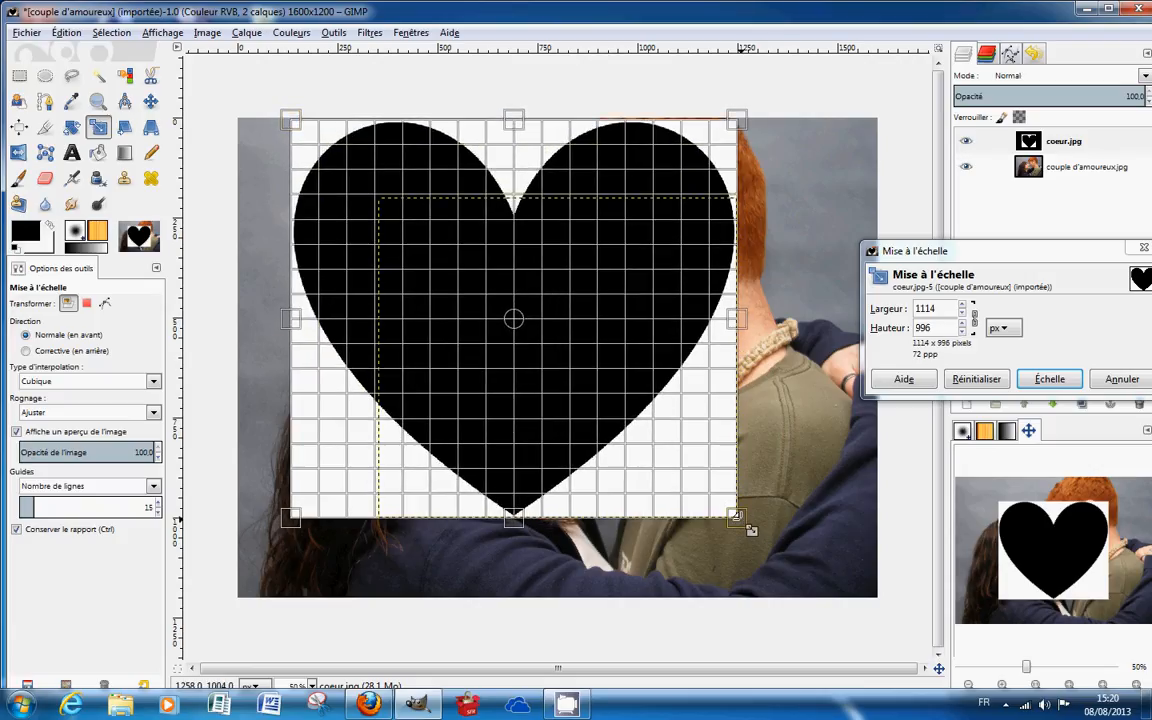
pyautogui.moveTo(736, 517); pyautogui.dragTo(818, 597)
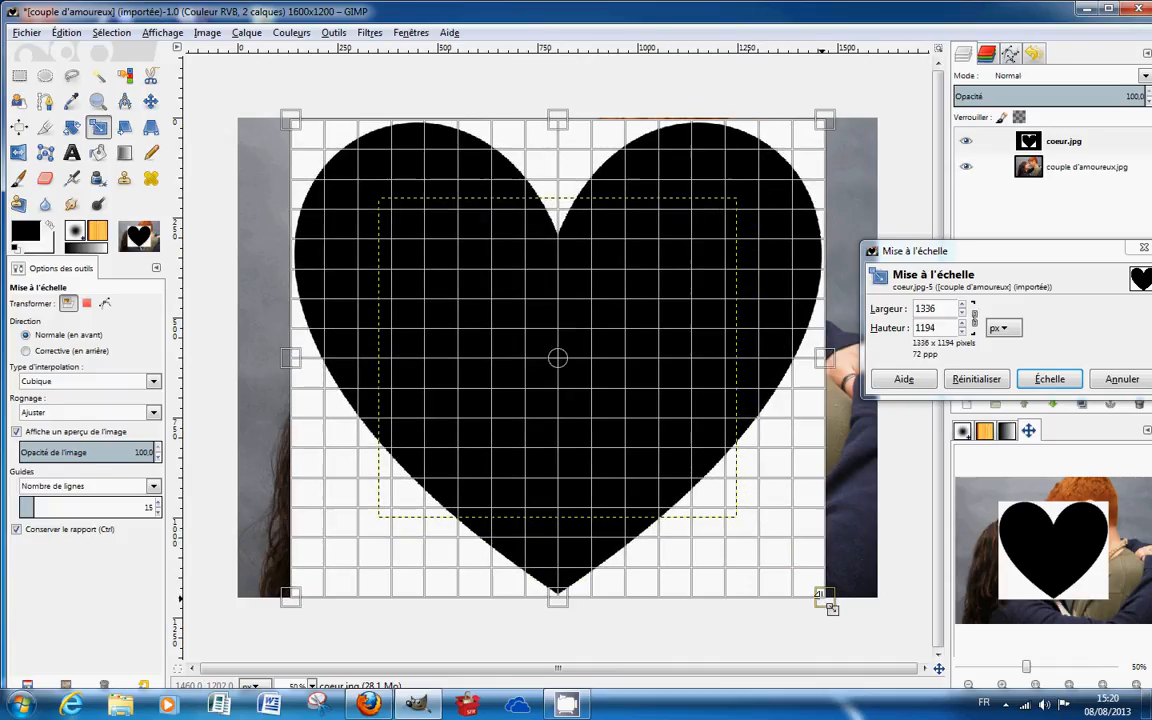
pyautogui.click(1058, 382)
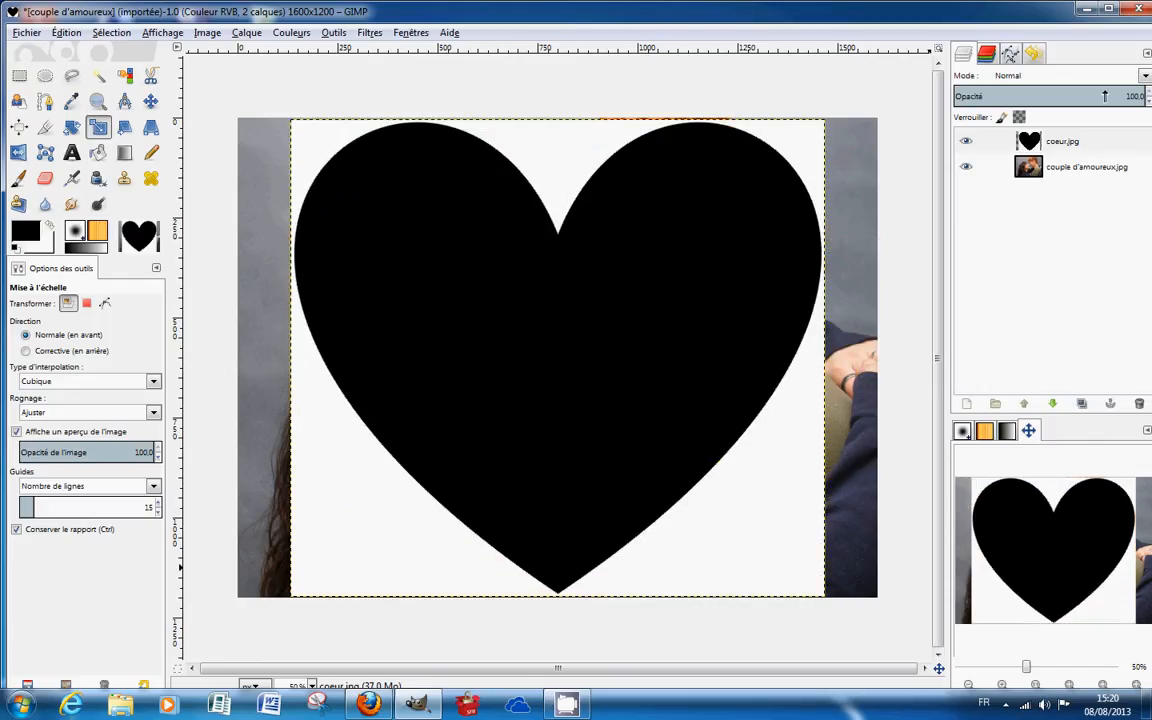
# Step: Lower the heart layer's opacity to about 51 and move the active layer leftward so the heart frames both faces
pyautogui.click(1097, 95)
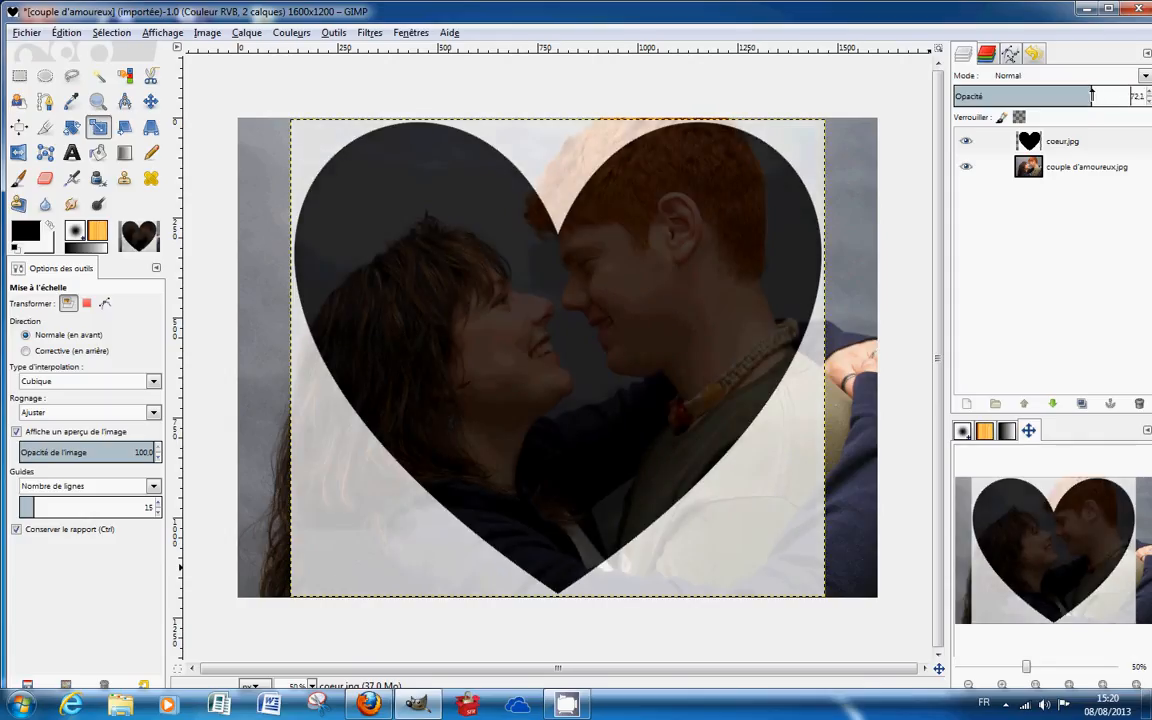
pyautogui.moveTo(1097, 95); pyautogui.dragTo(1051, 95)
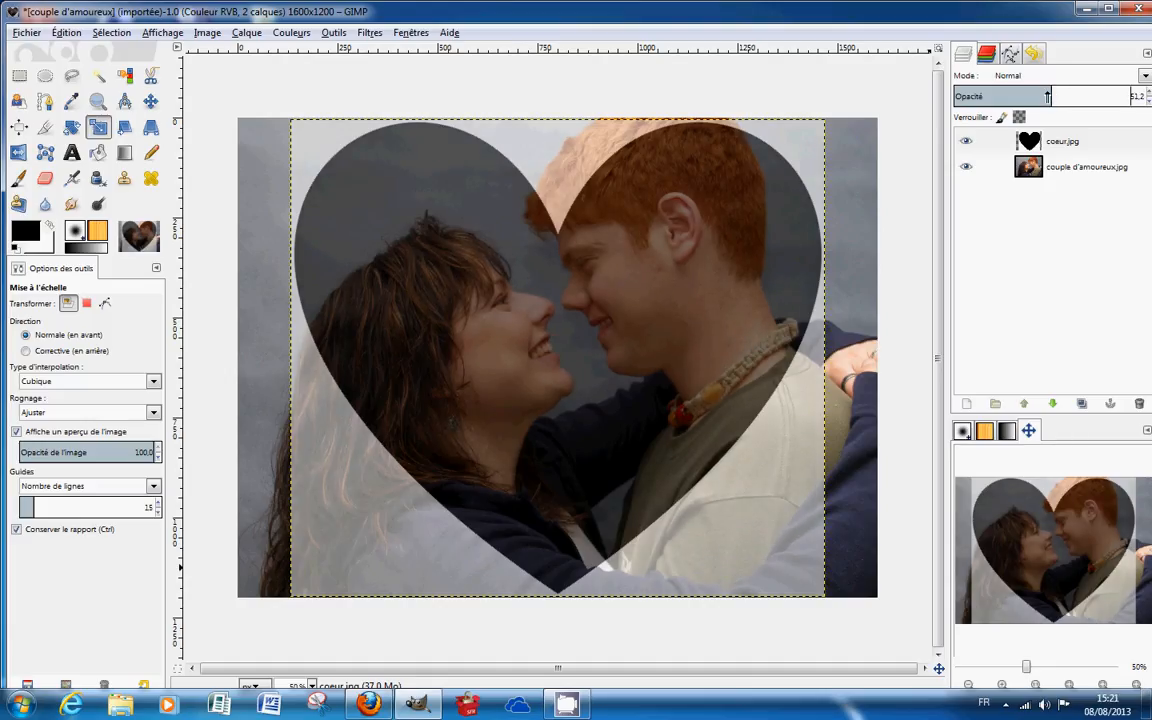
pyautogui.click(150, 101)
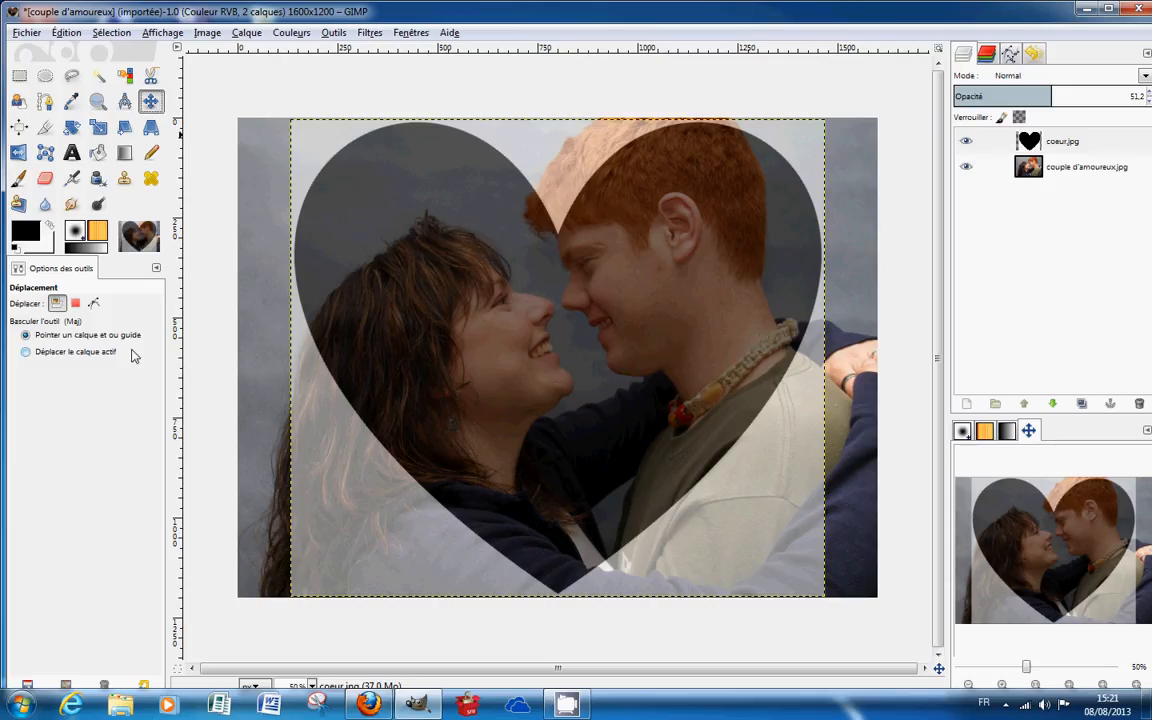
pyautogui.click(26, 352)
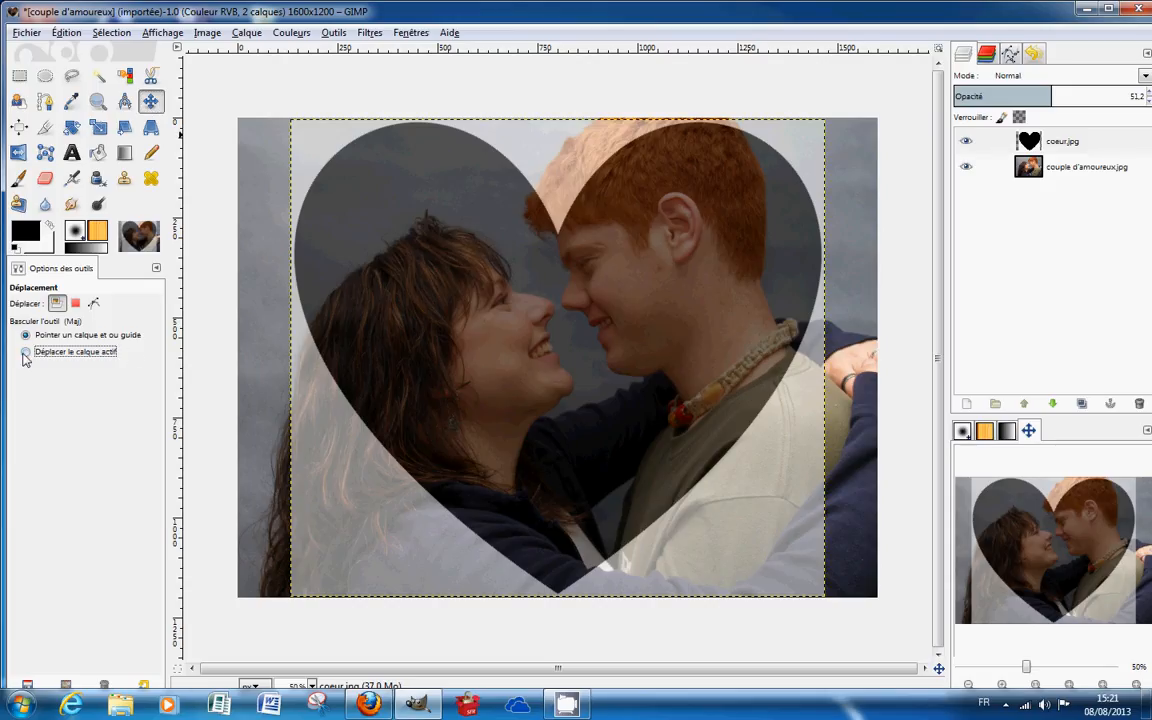
pyautogui.moveTo(520, 377); pyautogui.dragTo(471, 377)
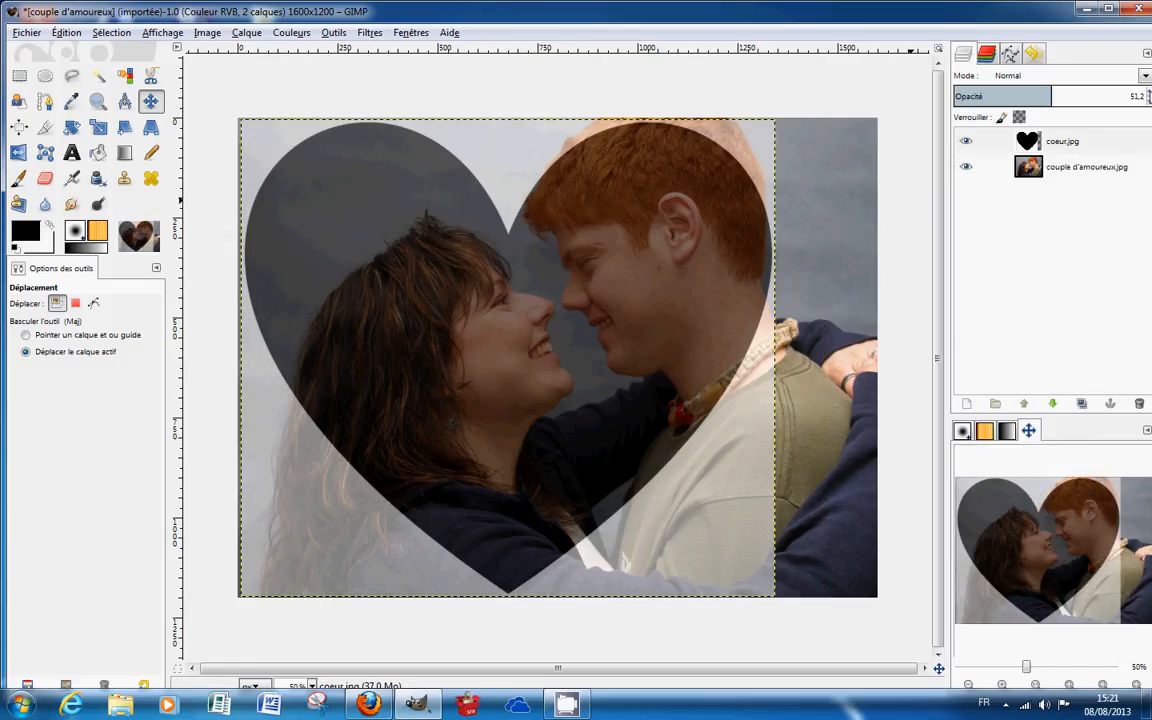
# Step: Restore the heart layer's opacity to 100 and select the black heart shape with the contiguous selection tool
pyautogui.moveTo(1051, 99); pyautogui.dragTo(1149, 99)
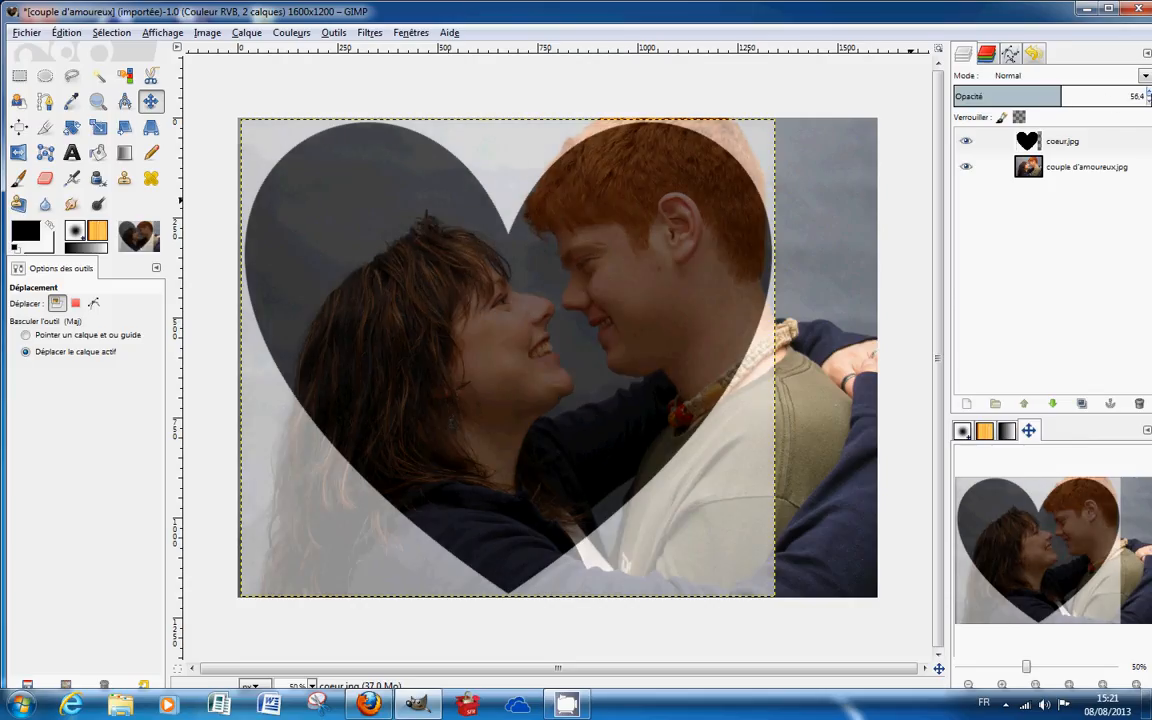
pyautogui.click(1149, 93)
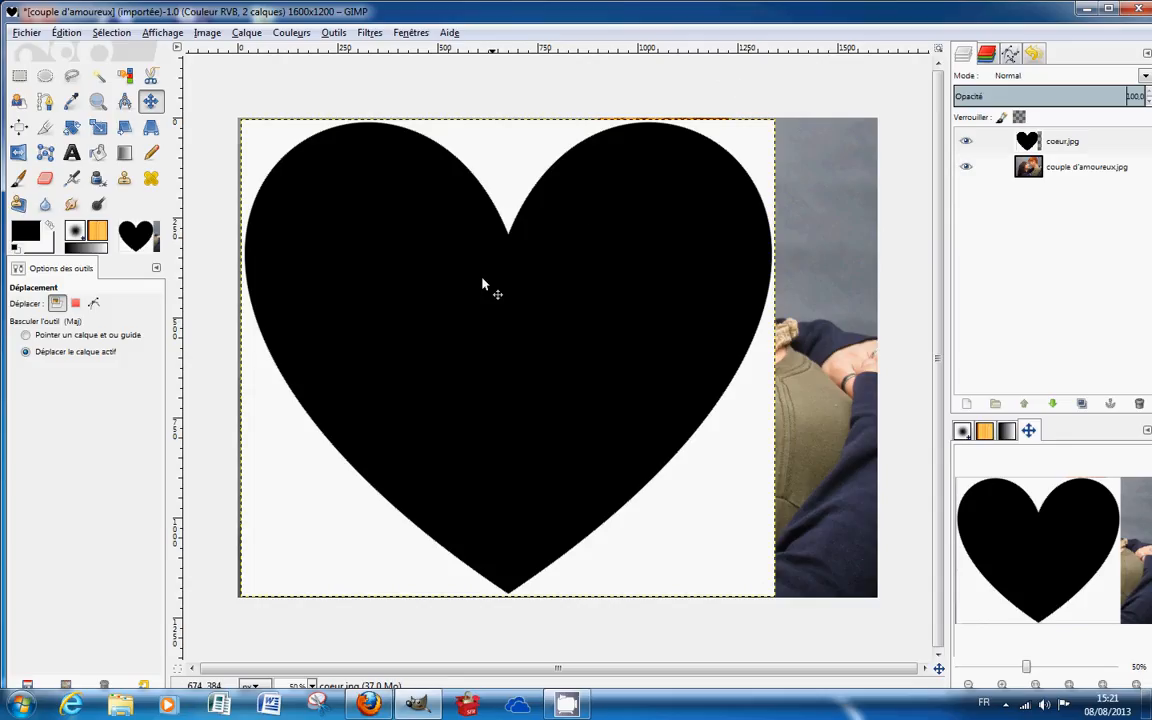
pyautogui.click(98, 80)
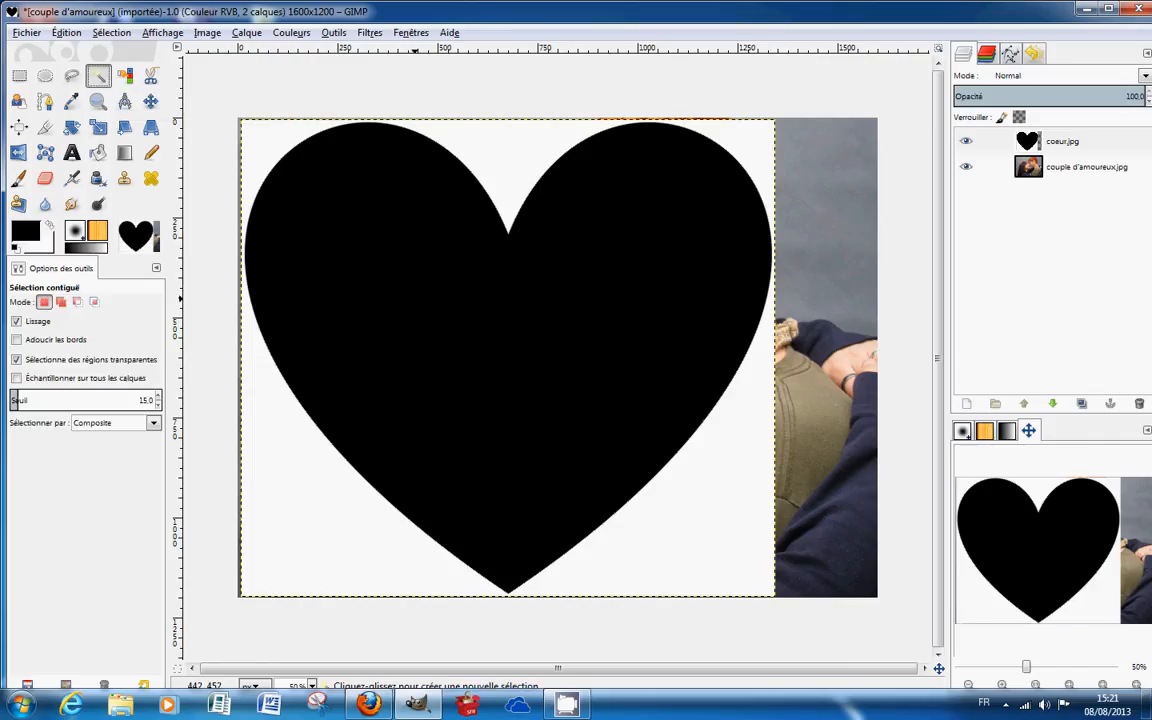
pyautogui.click(420, 301)
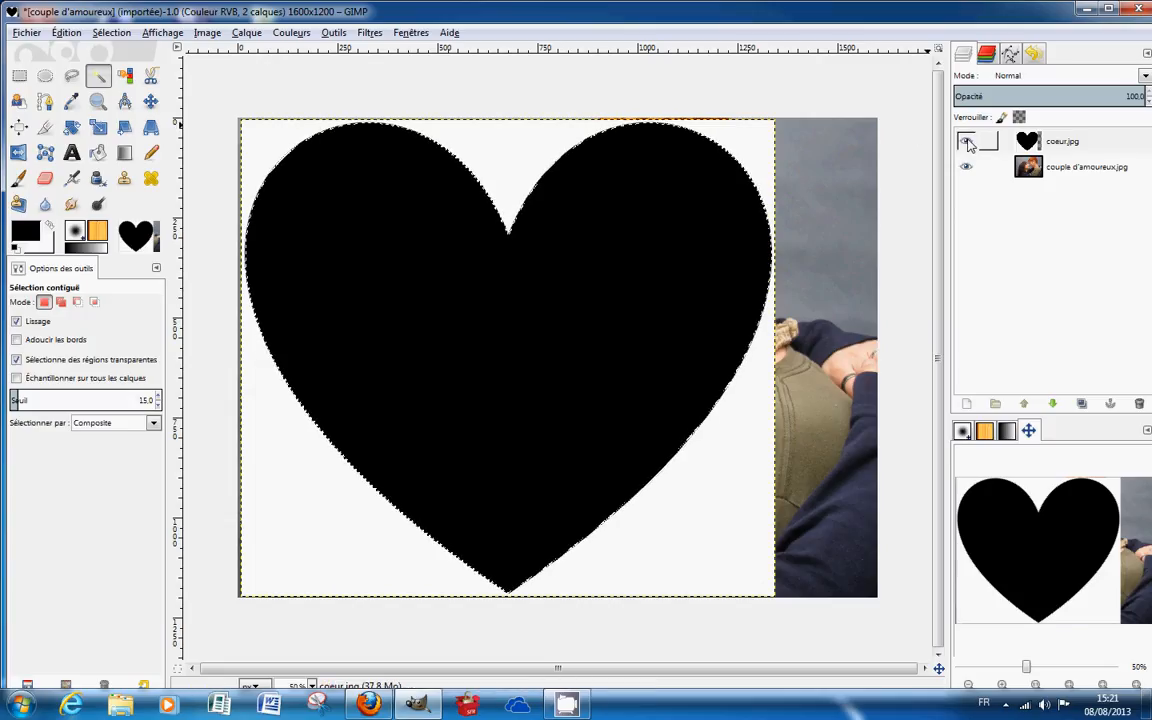
# Step: Hide the coeur.jpg layer, make the couple photo layer active and feather the heart selection by 50 px
pyautogui.click(966, 143)
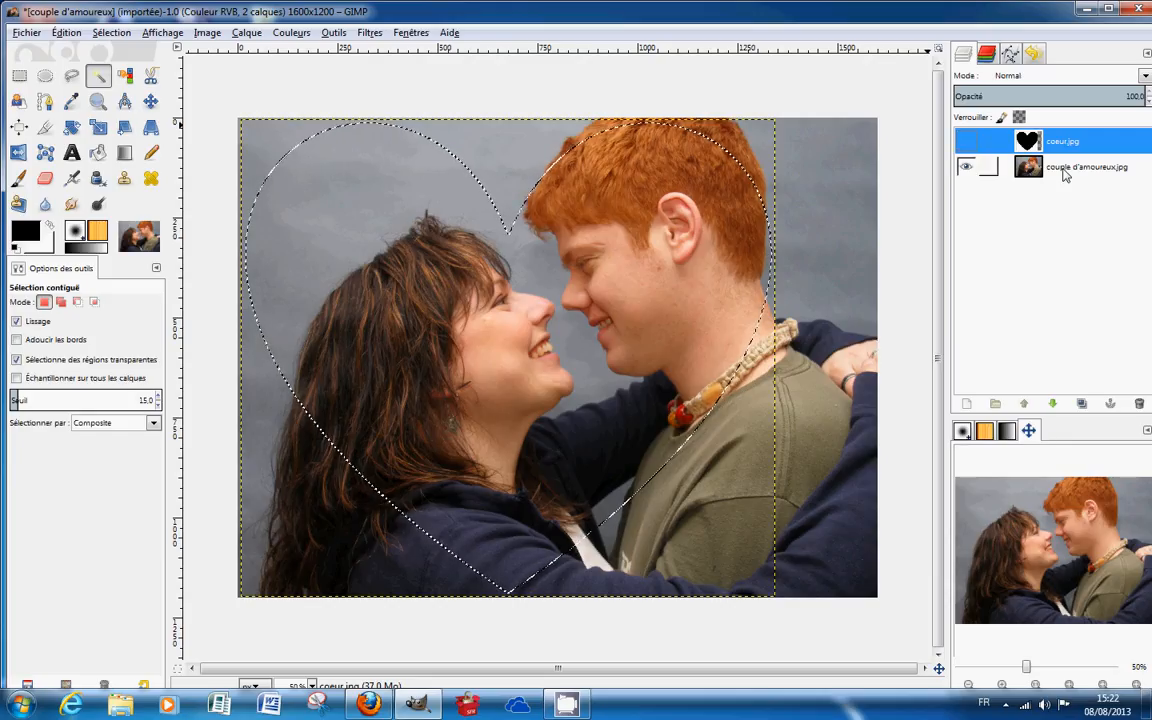
pyautogui.click(1065, 175)
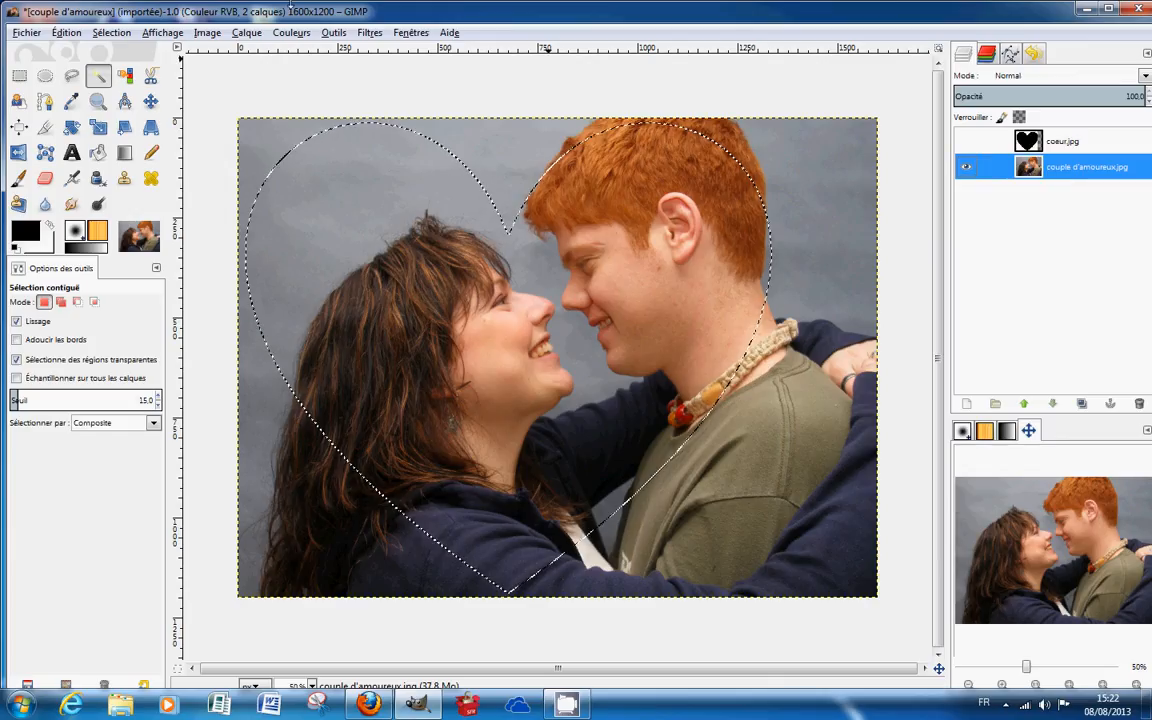
pyautogui.click(111, 32)
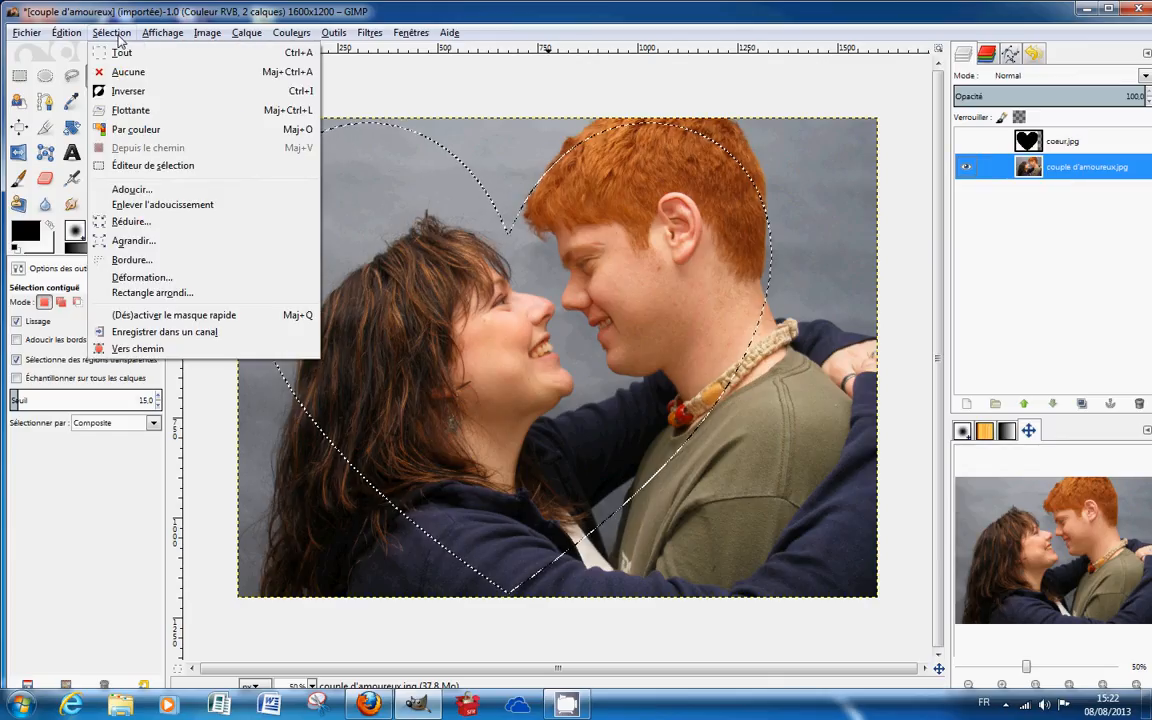
pyautogui.click(143, 190)
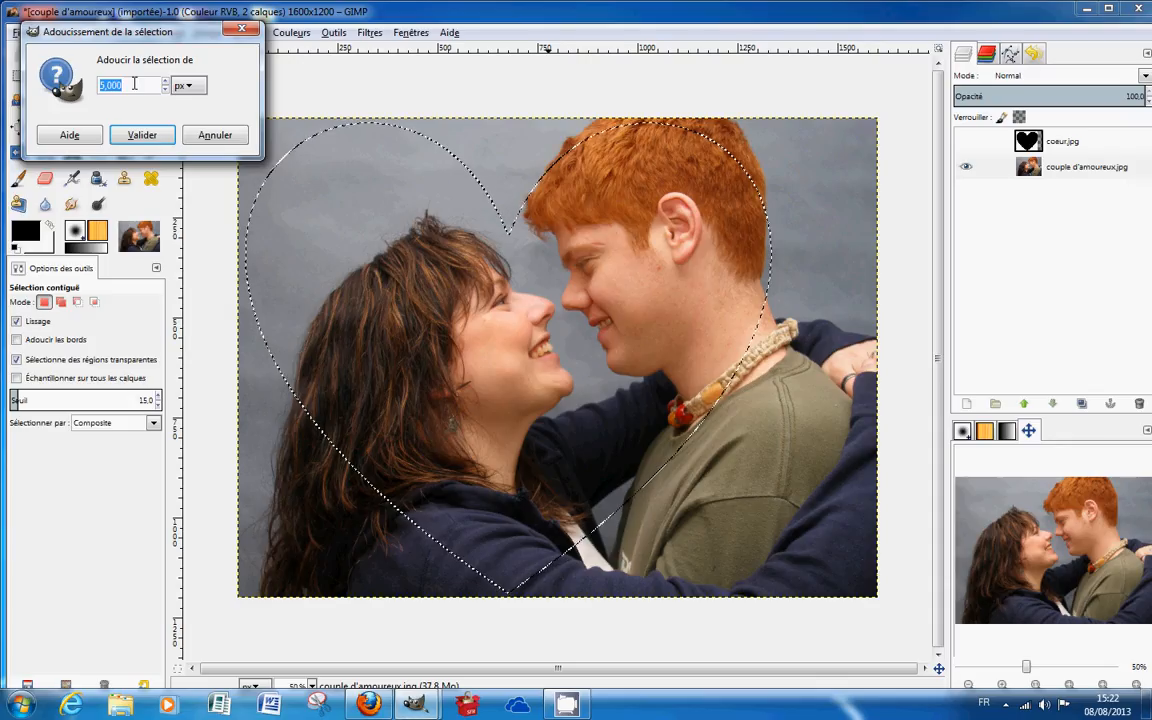
pyautogui.write('50')
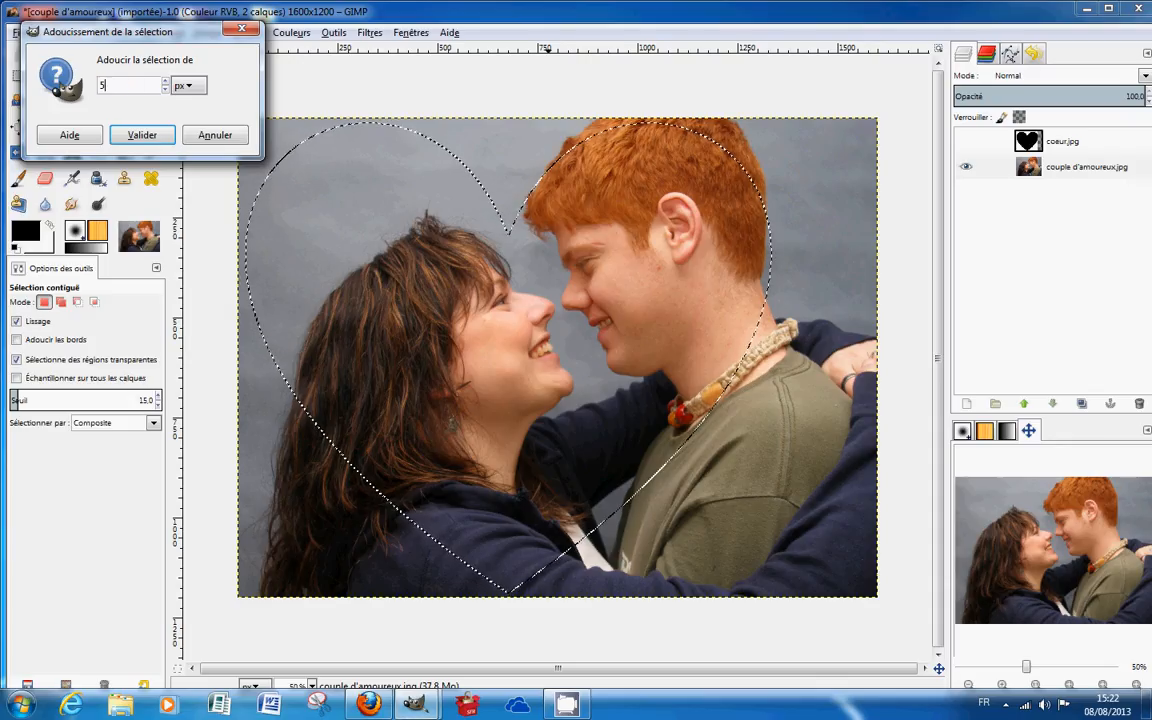
pyautogui.click(137, 137)
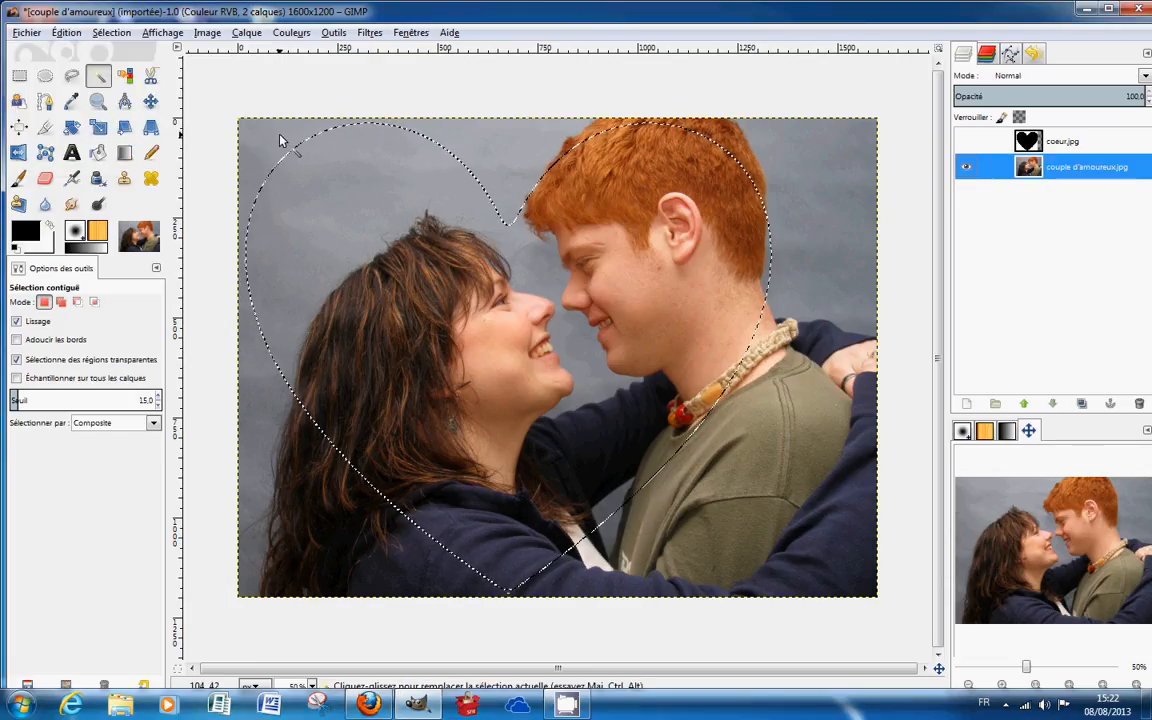
# Step: Invert the heart selection and erase the part of the couple photo outside the heart
pyautogui.click(111, 32)
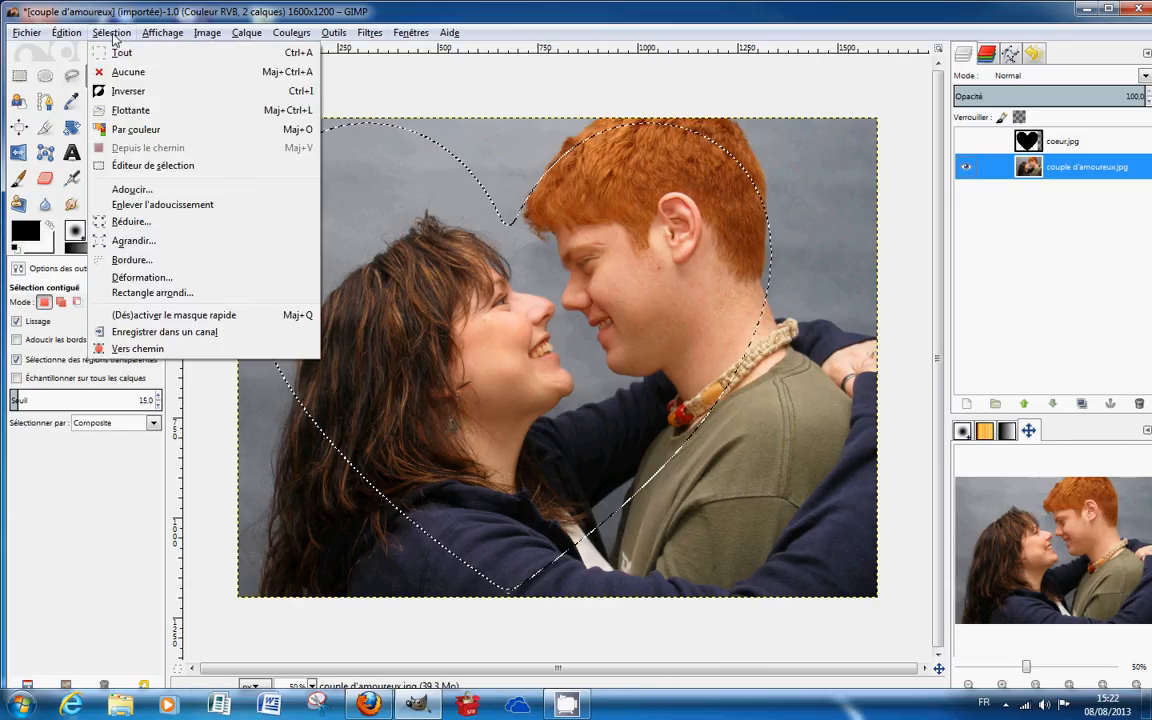
pyautogui.click(121, 92)
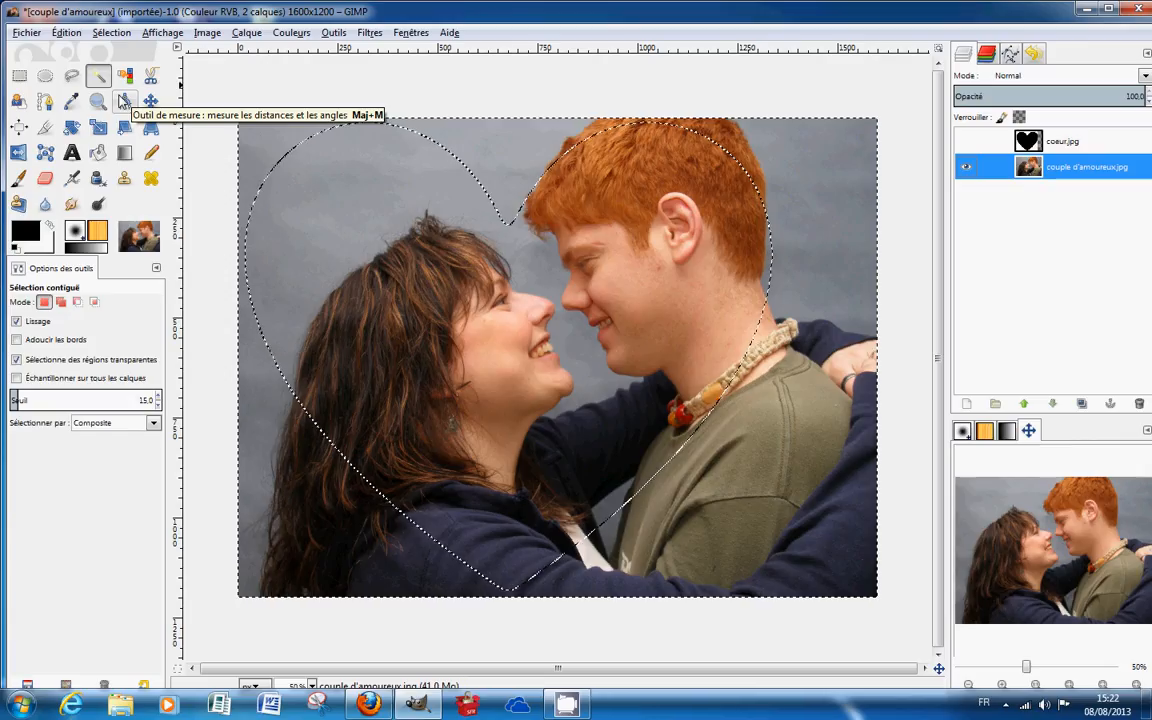
pyautogui.press('Delete')
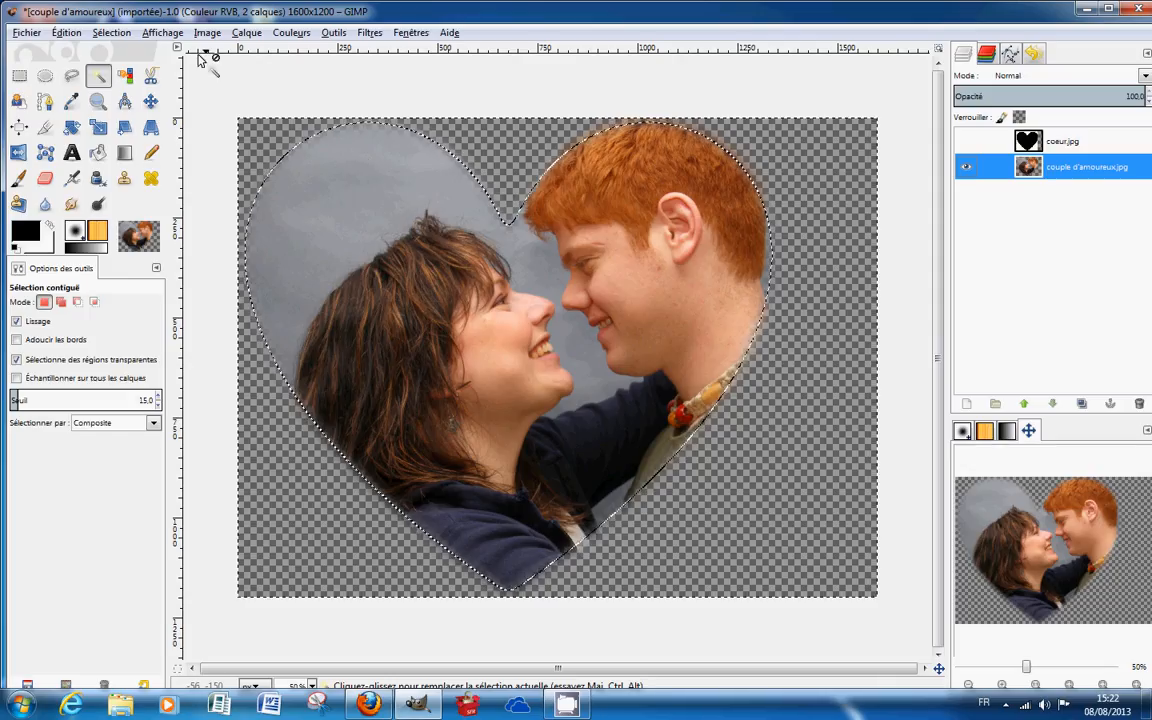
# Step: Deselect everything and delete the hidden coeur.jpg layer
pyautogui.click(111, 32)
pyautogui.click(110, 72)
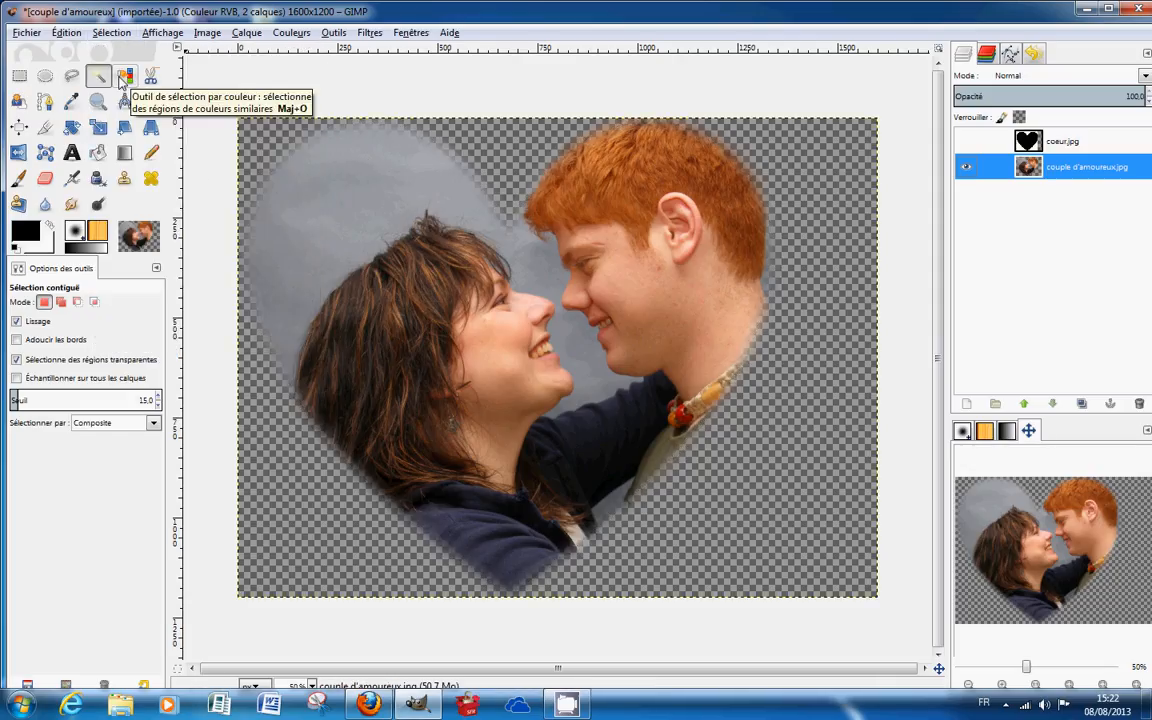
pyautogui.click(1086, 146)
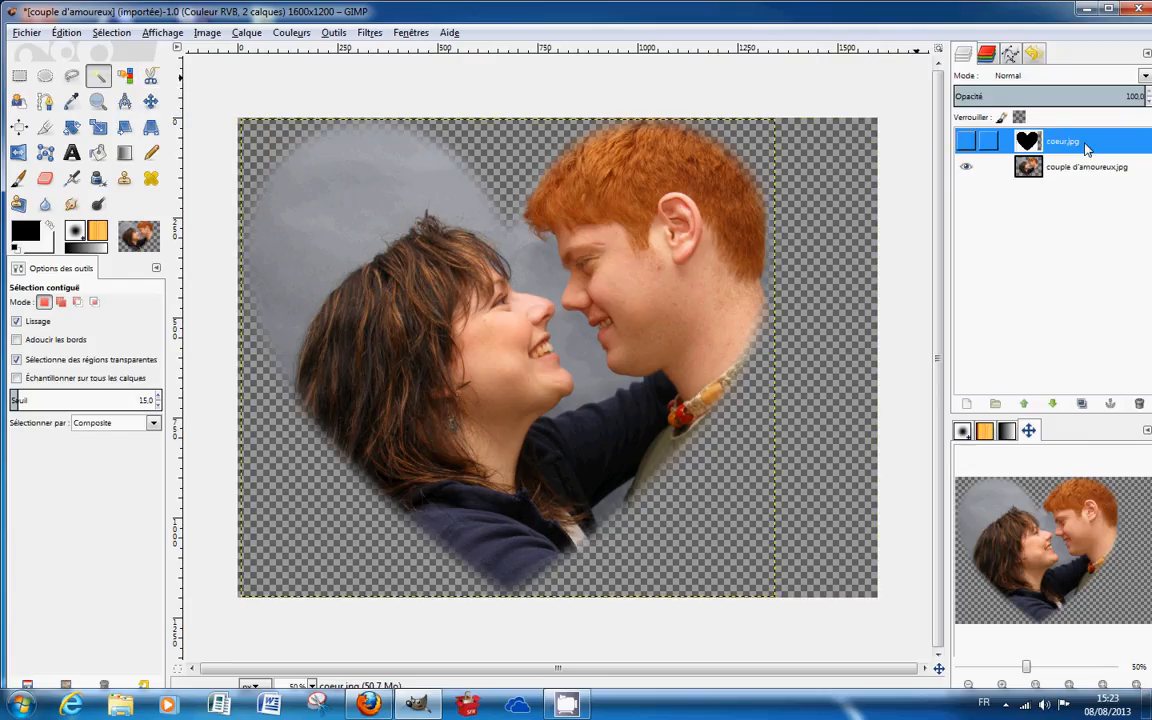
pyautogui.click(1139, 403)
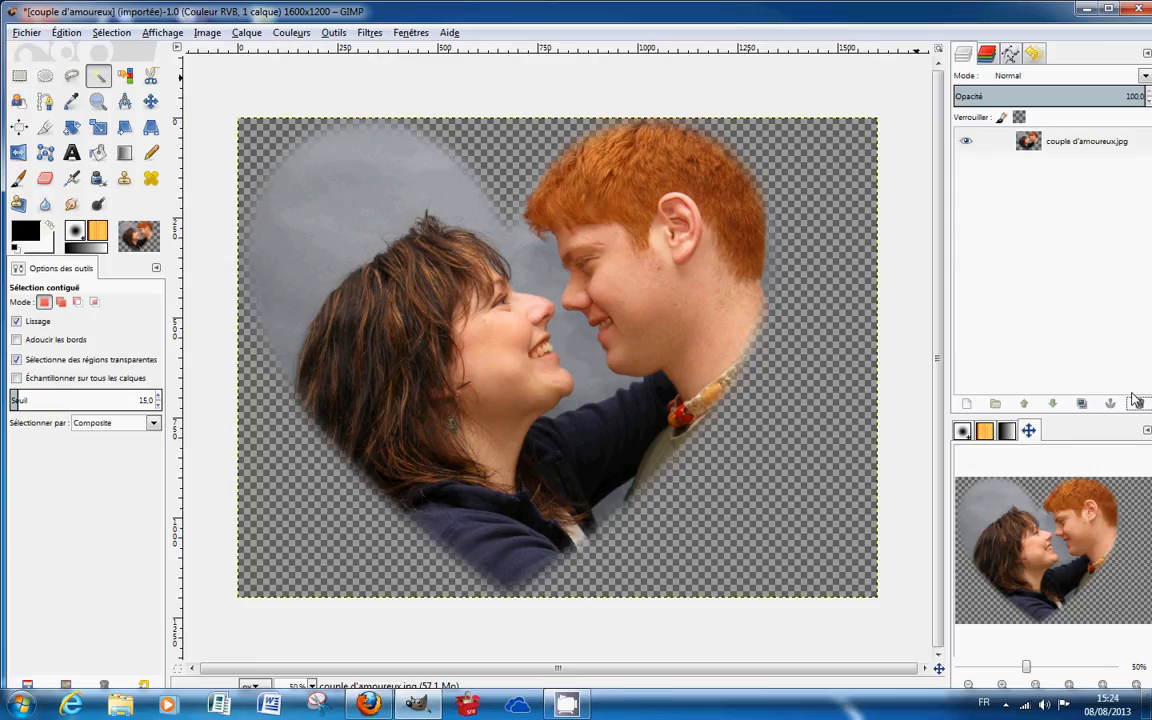
# Step: Create a transparent 1600 x 1200 px layer named "fond" and lower it beneath the couple photo layer
pyautogui.click(964, 405)
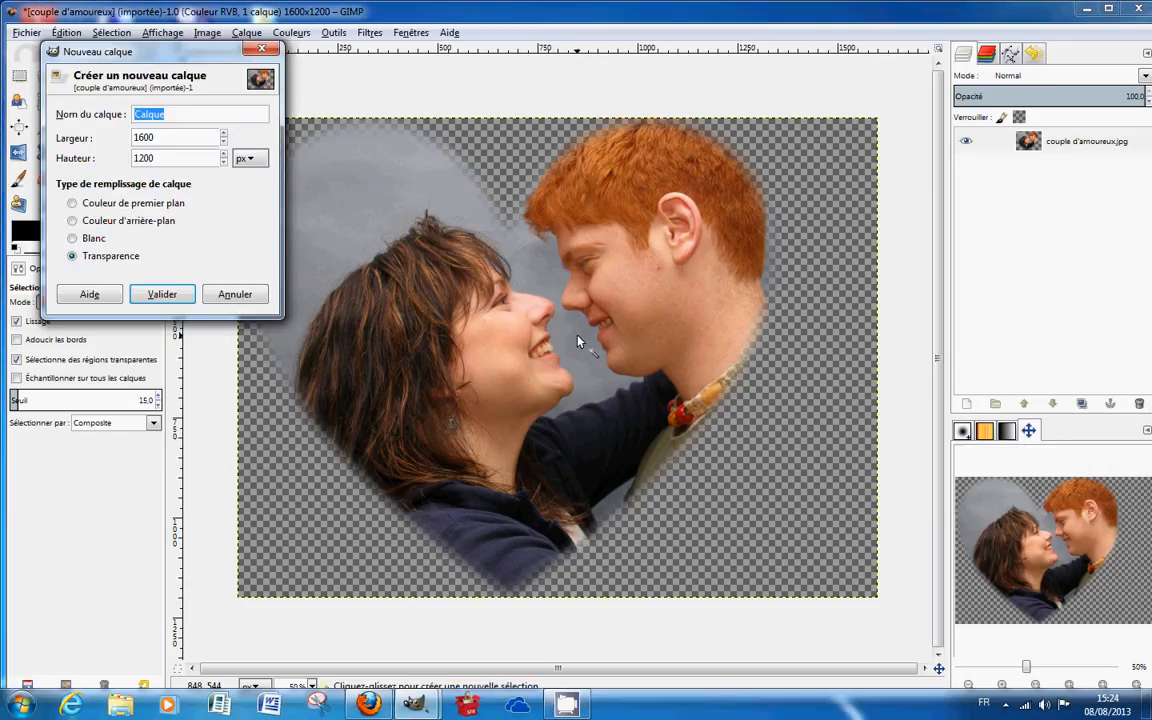
pyautogui.write('fond')
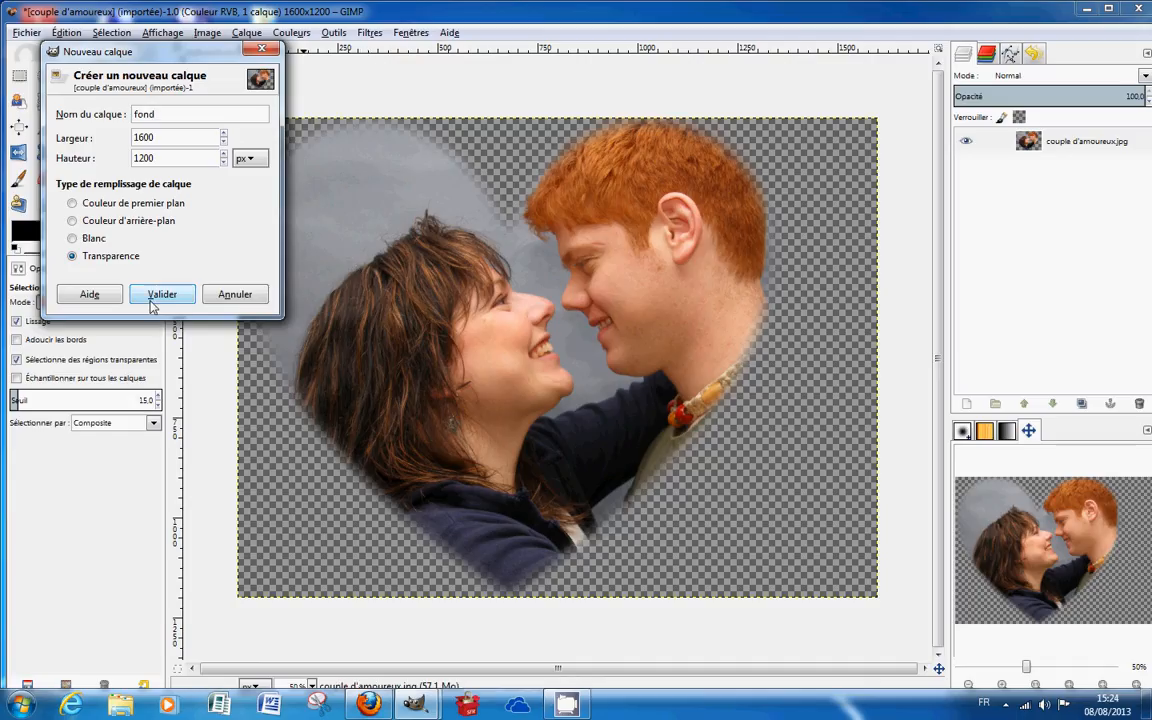
pyautogui.click(158, 294)
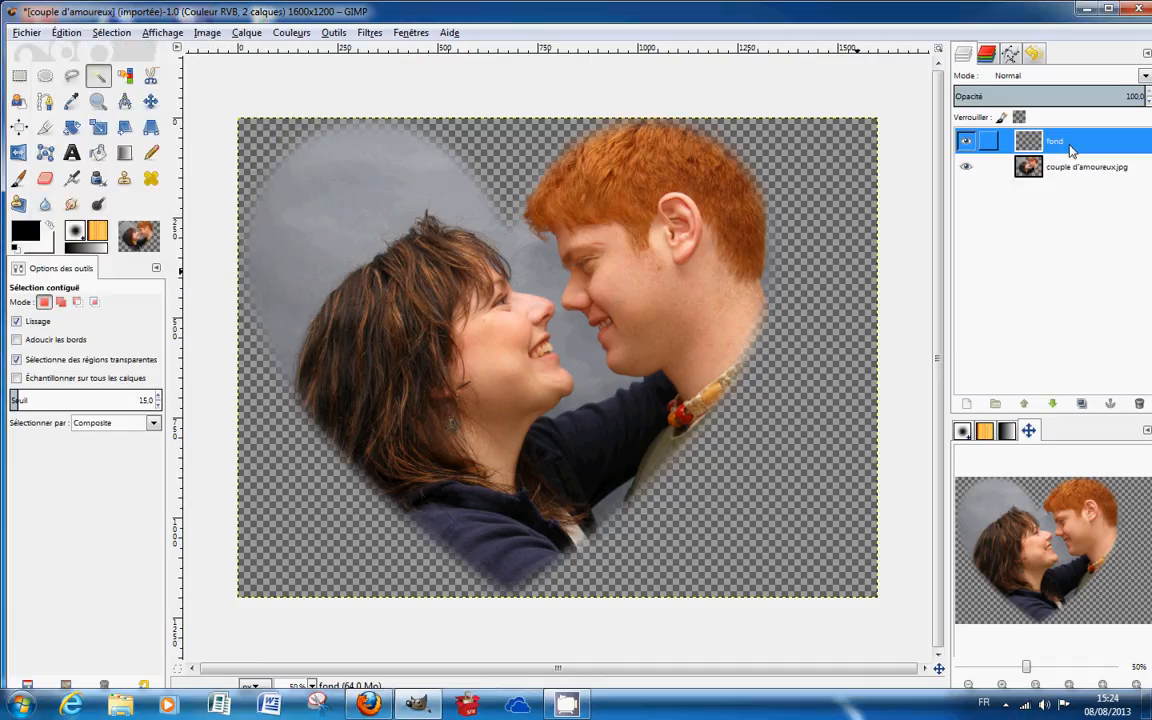
pyautogui.click(1052, 403)
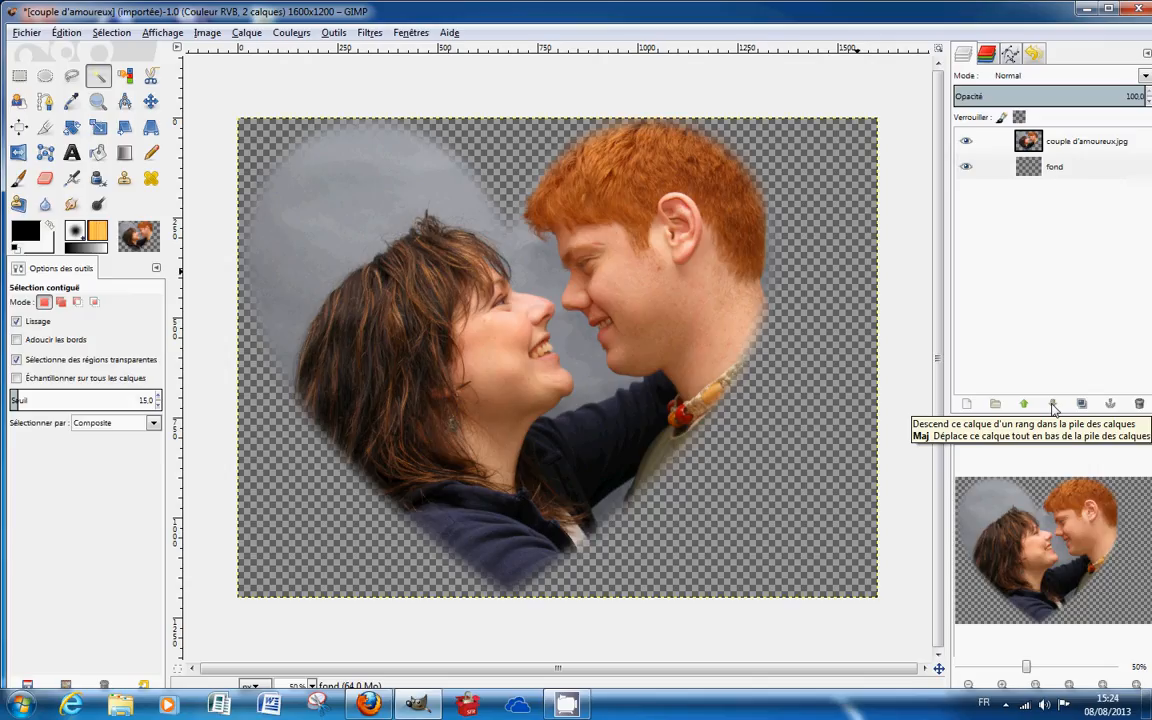
# Step: Fill the "fond" layer with a linear Pastel Rainbow gradient running diagonally from the upper-left to the lower-right corner of the image
pyautogui.click(124, 152)
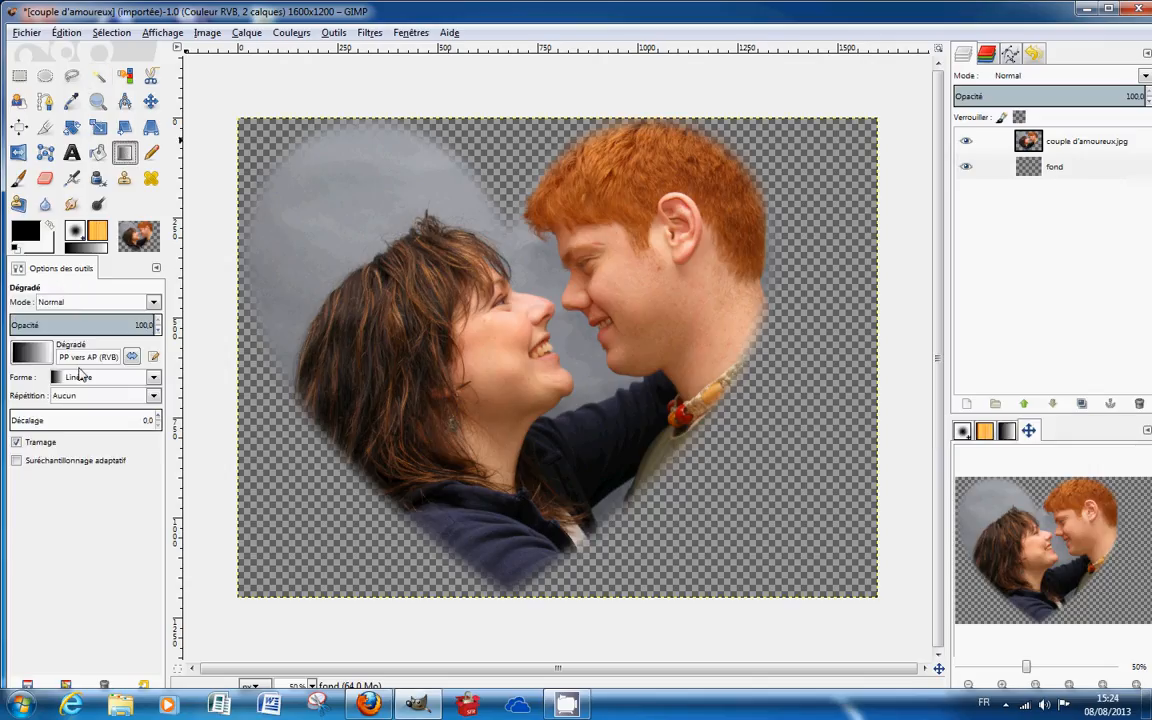
pyautogui.click(35, 352)
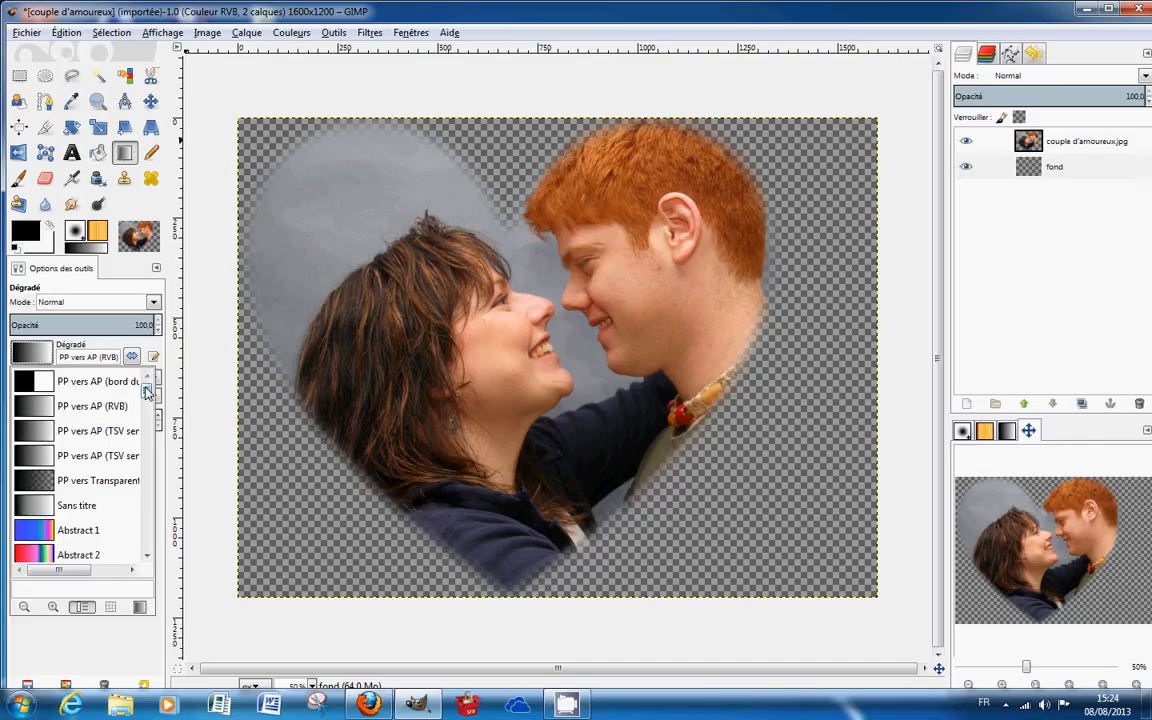
pyautogui.moveTo(146, 391); pyautogui.dragTo(146, 496)
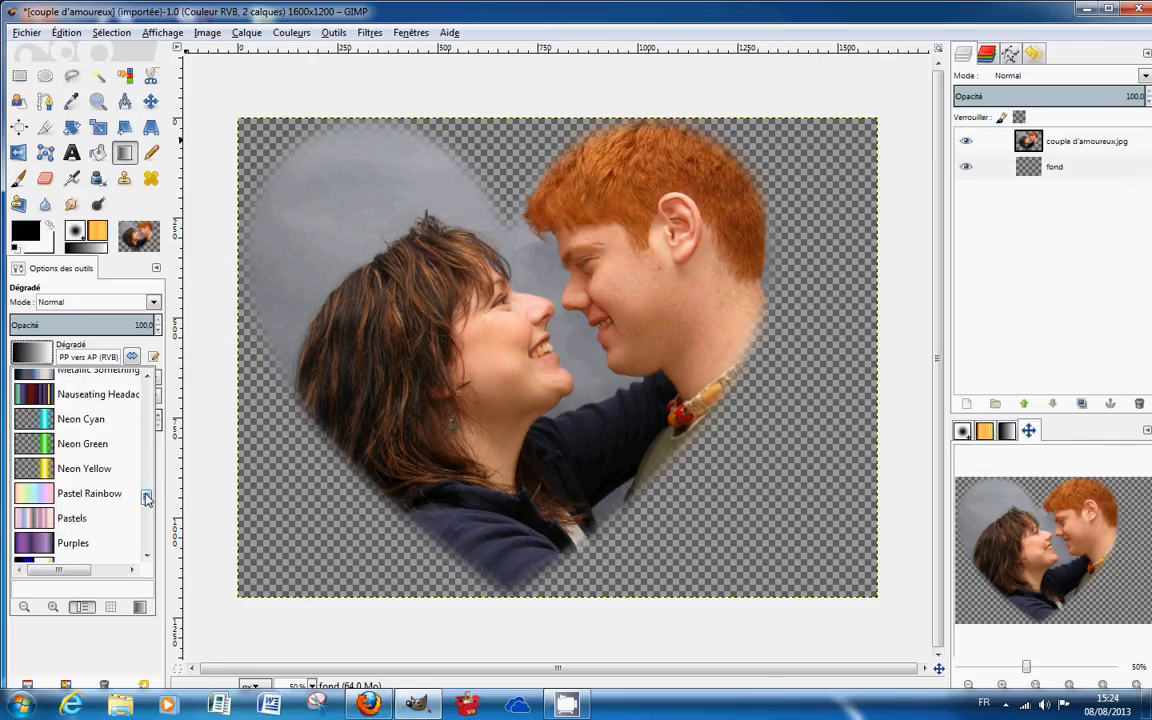
pyautogui.click(35, 494)
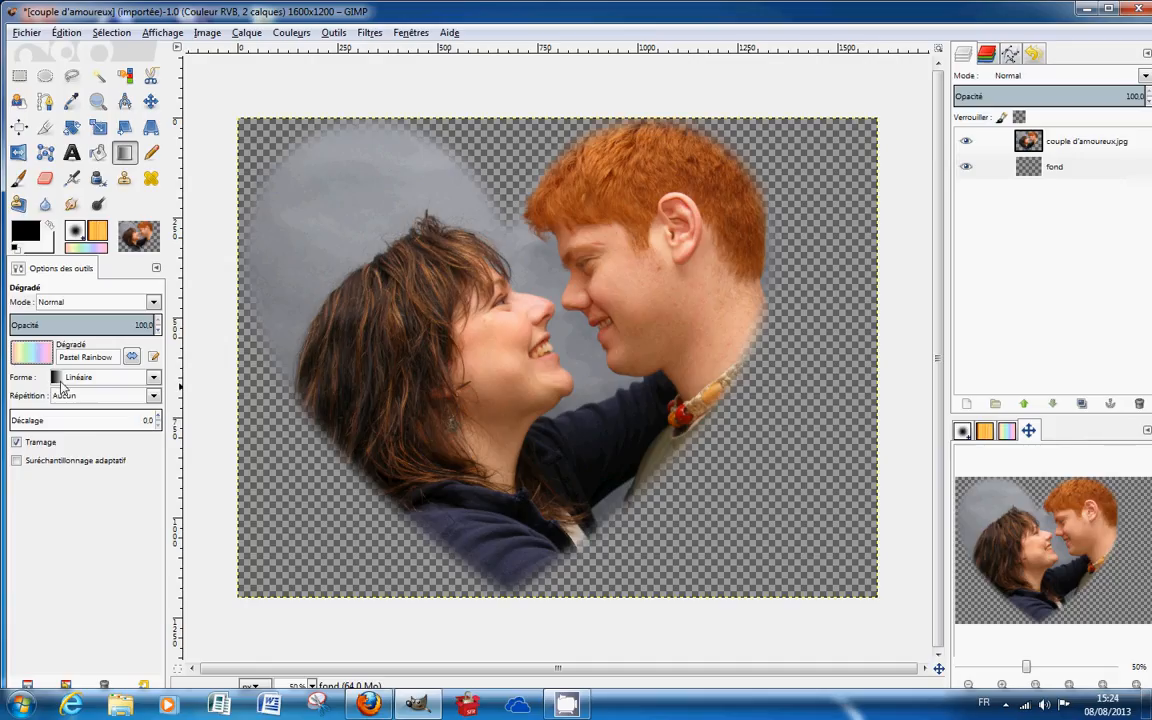
pyautogui.moveTo(230, 108); pyautogui.dragTo(876, 594)
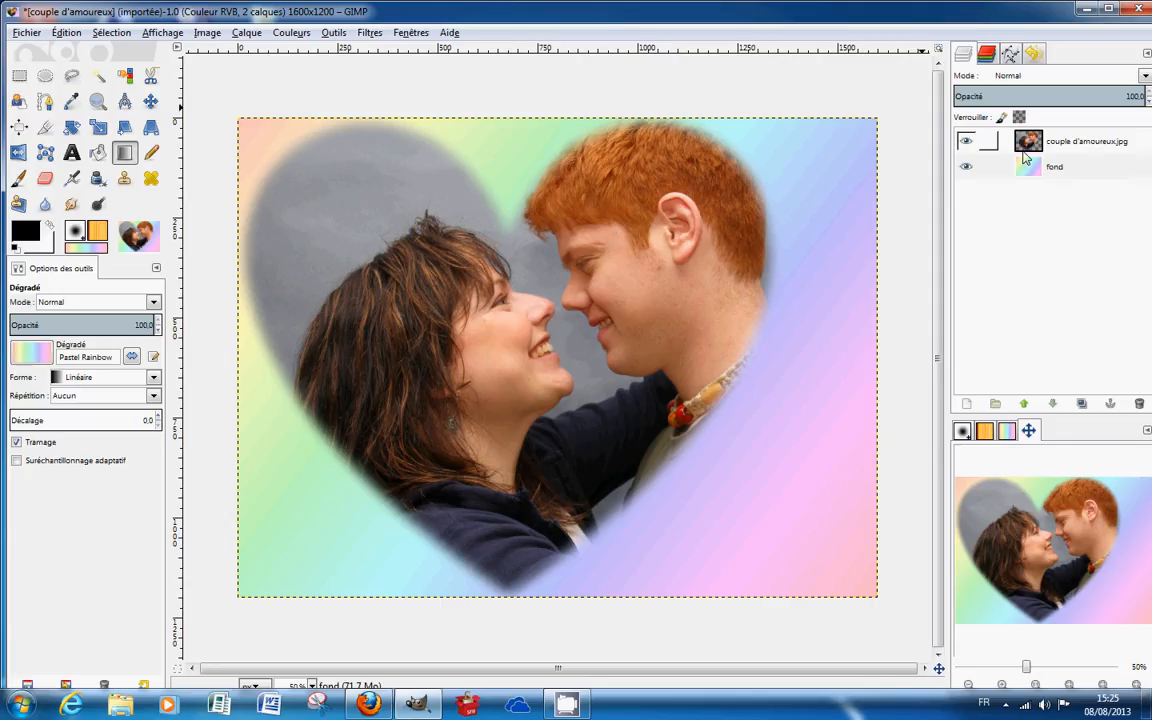
# Step: Make the couple photo layer active and autocrop it to remove the empty borders around the heart
pyautogui.click(1059, 147)
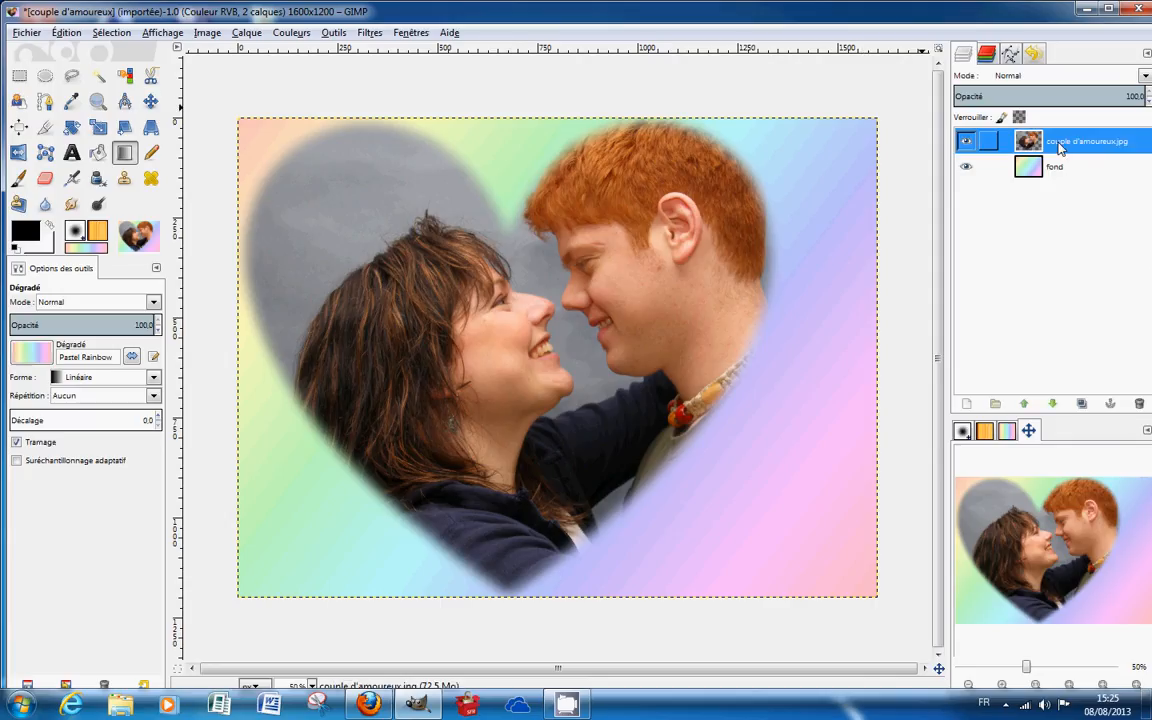
pyautogui.click(244, 33)
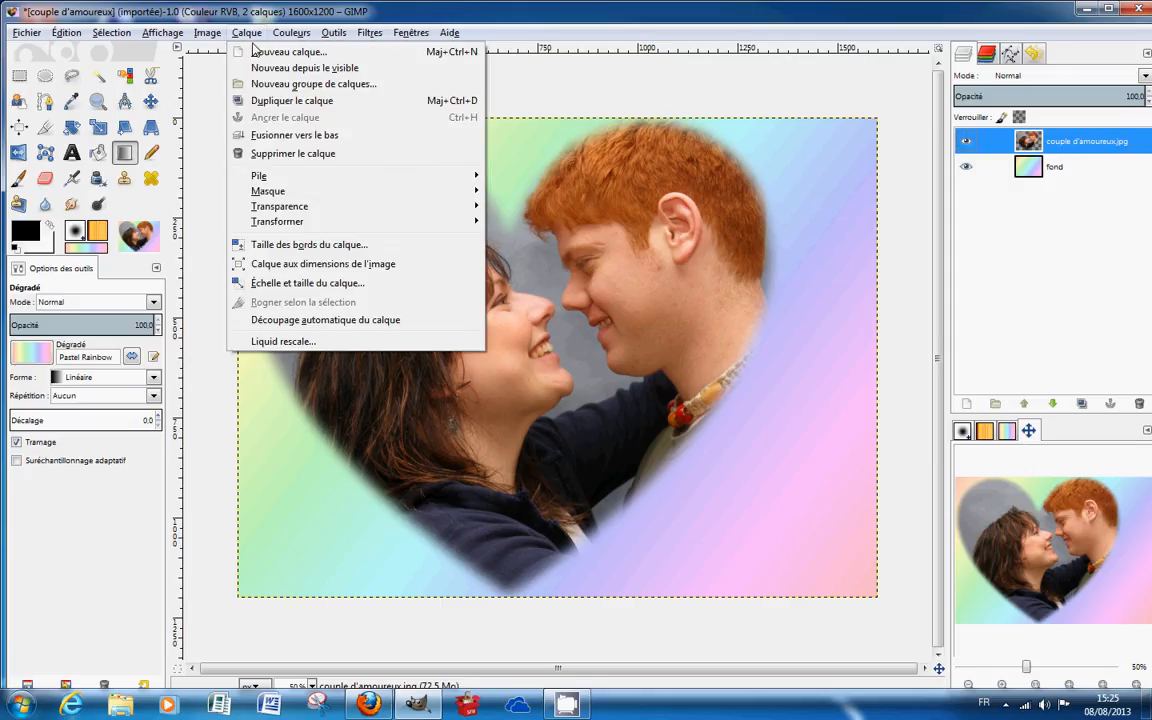
pyautogui.click(383, 320)
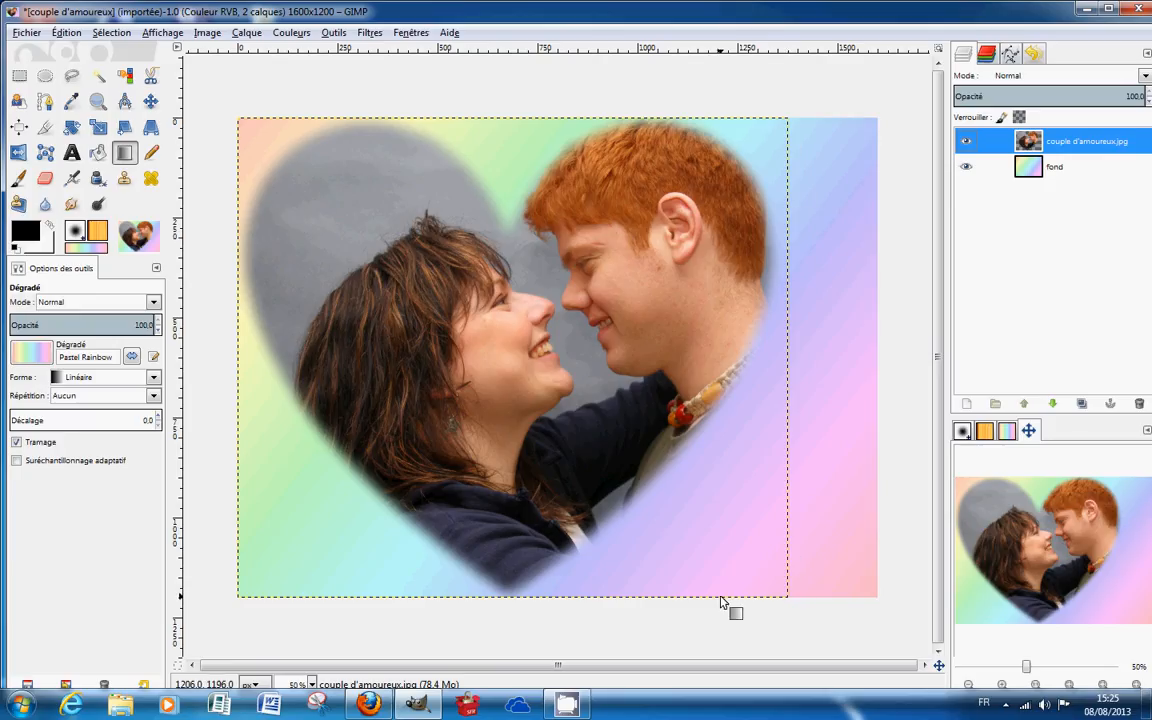
# Step: Centre the cropped heart photo layer horizontally on the image with the Alignment tool
pyautogui.click(19, 131)
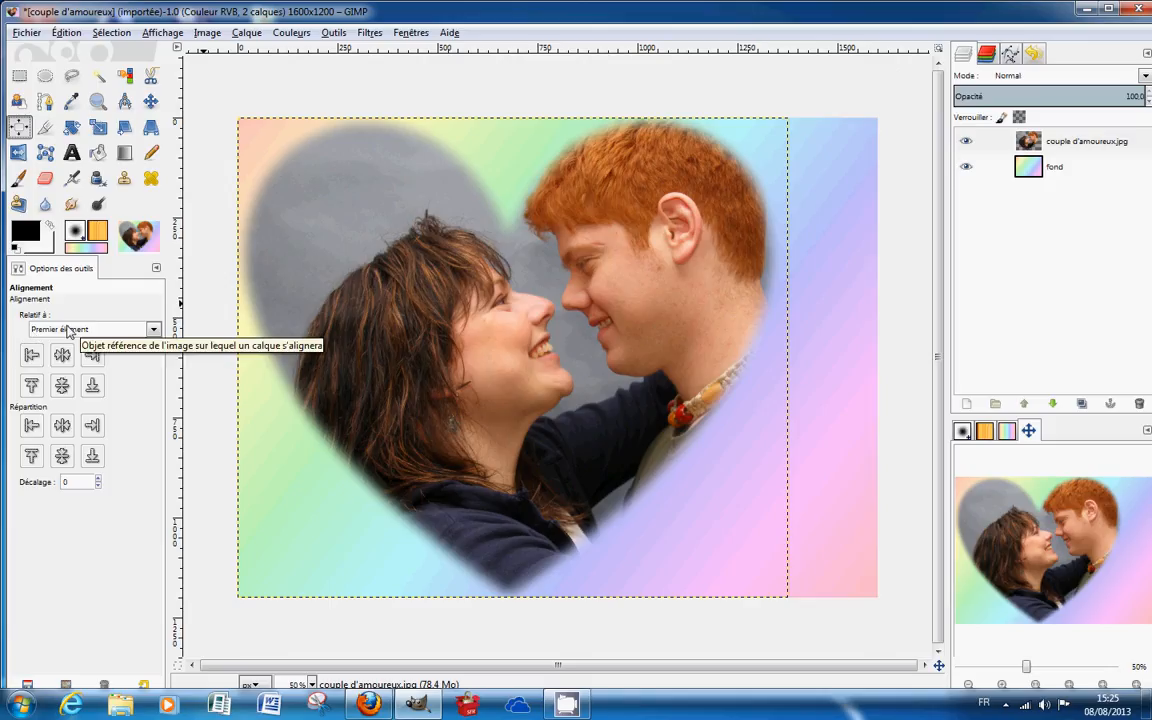
pyautogui.click(435, 349)
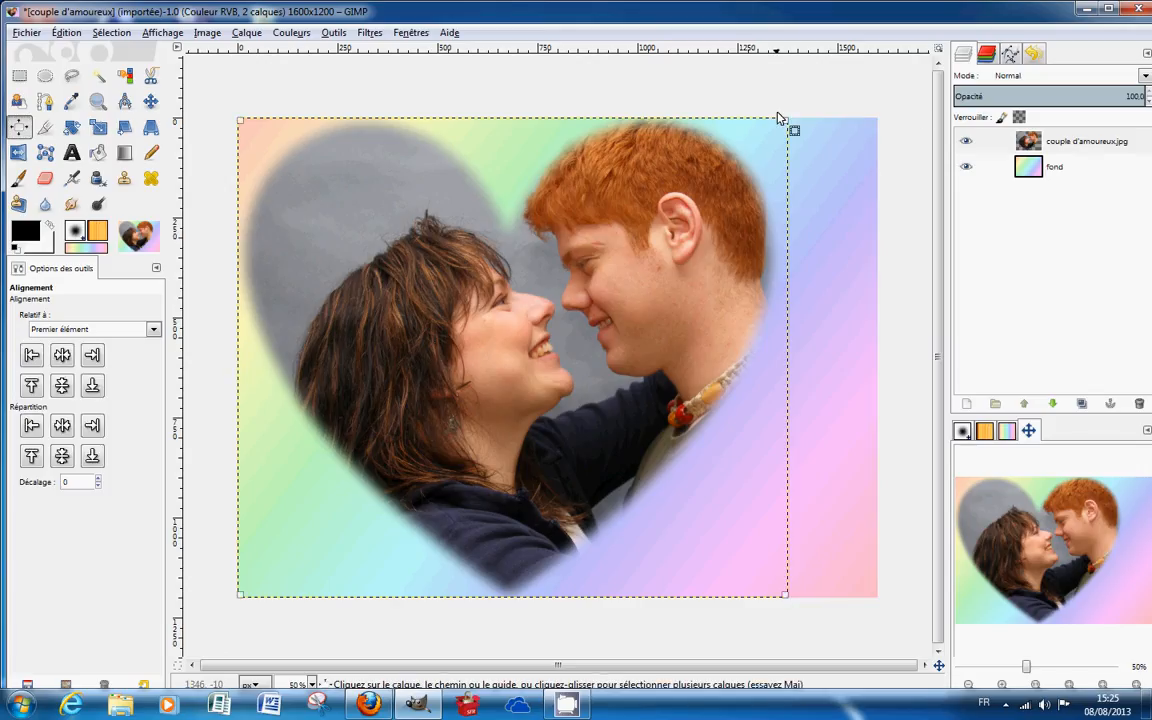
pyautogui.click(62, 355)
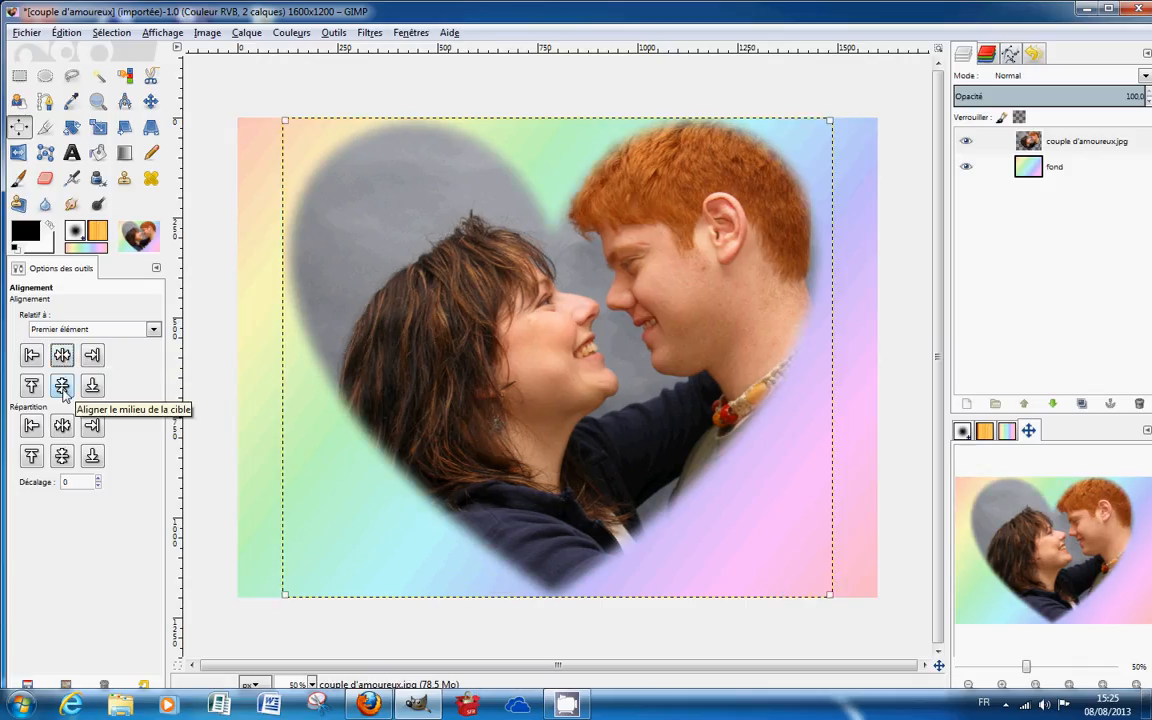